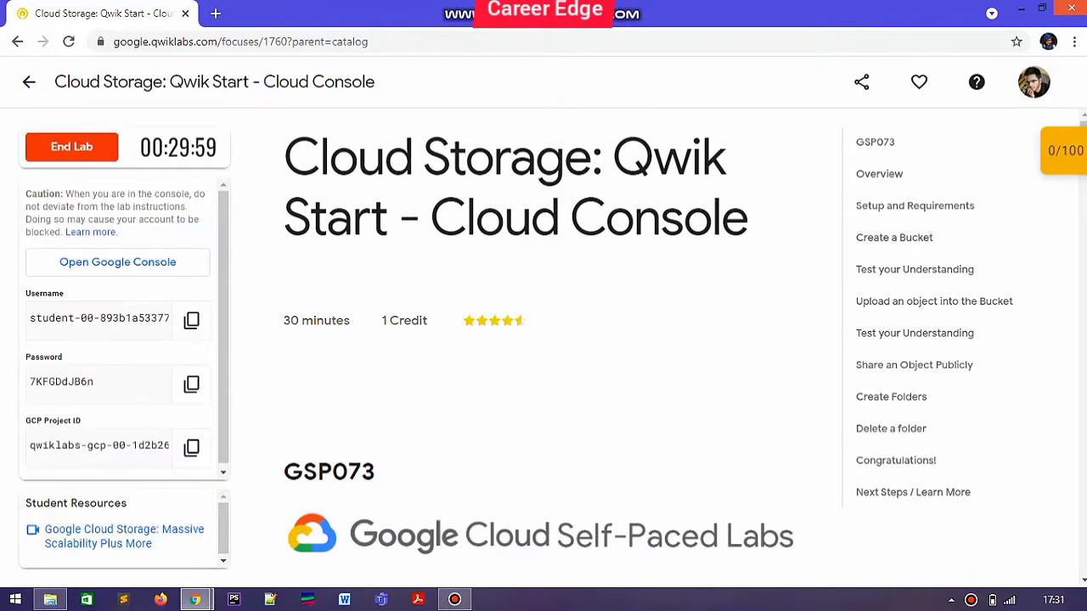
Open the Google Console from the lab page and submit the lab account's username on the sign-in page.
left_click(140, 261)
left_click(102, 13)
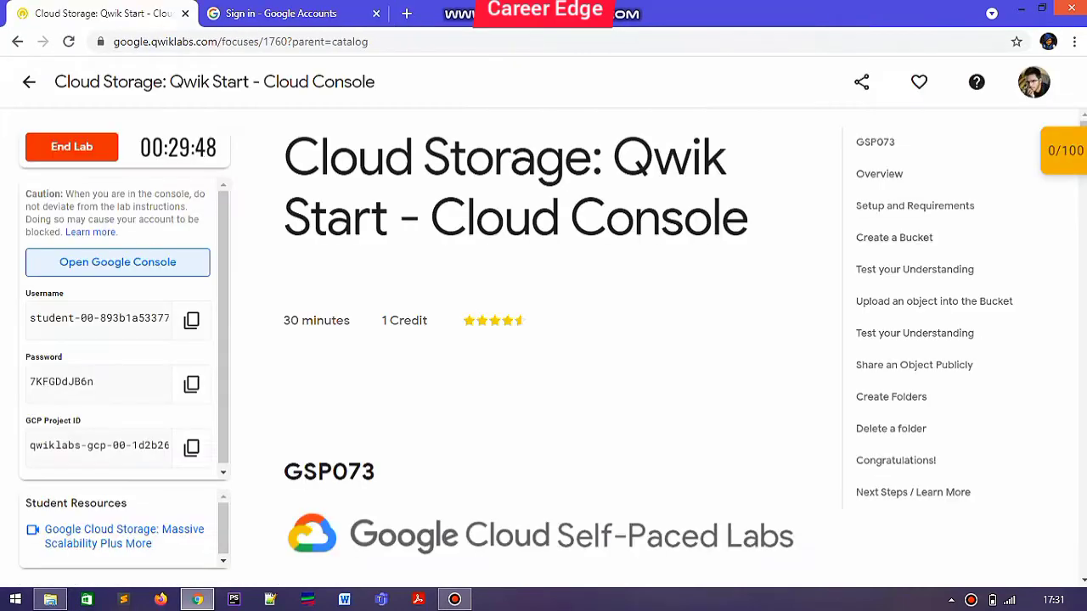
left_click(191, 320)
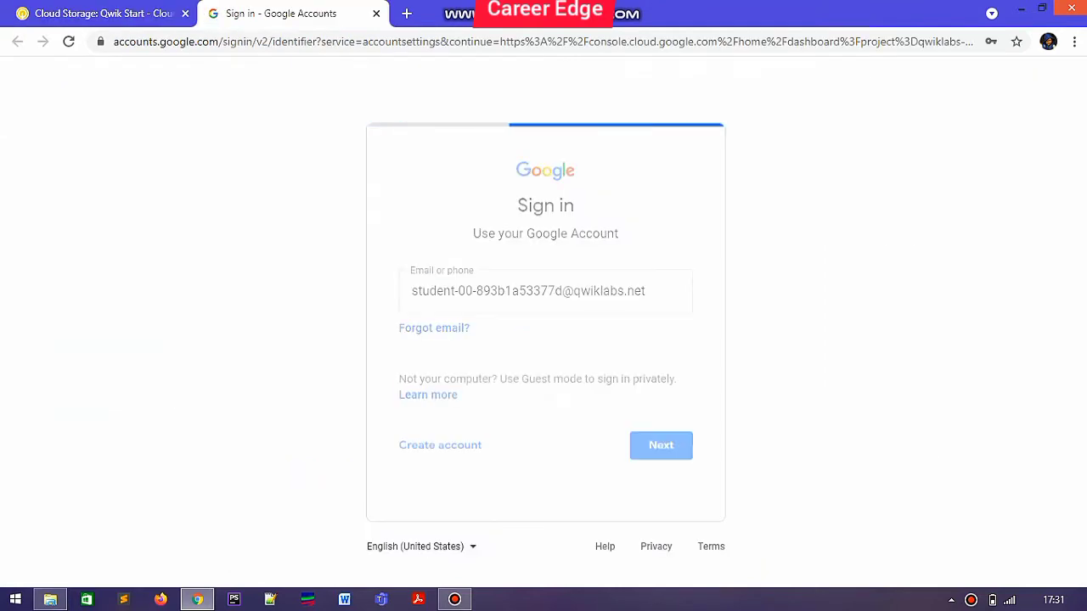
Copy the lab account's password from the lab page, sign in with it and confirm the account recovery options.
left_click(119, 10)
left_click(191, 384)
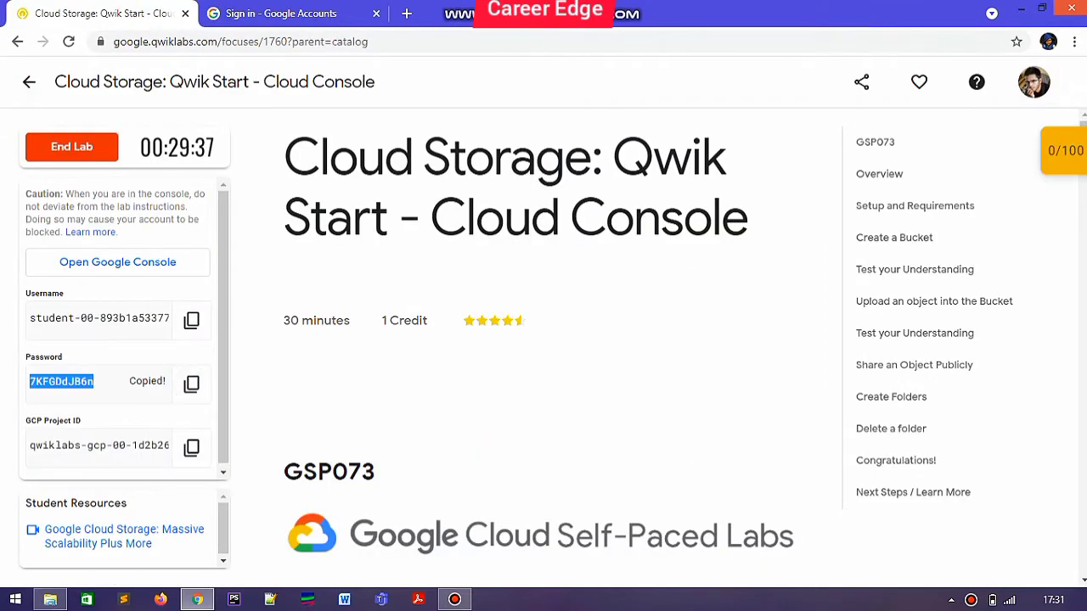
left_click(281, 12)
left_click(508, 296)
key("ctrl+v")
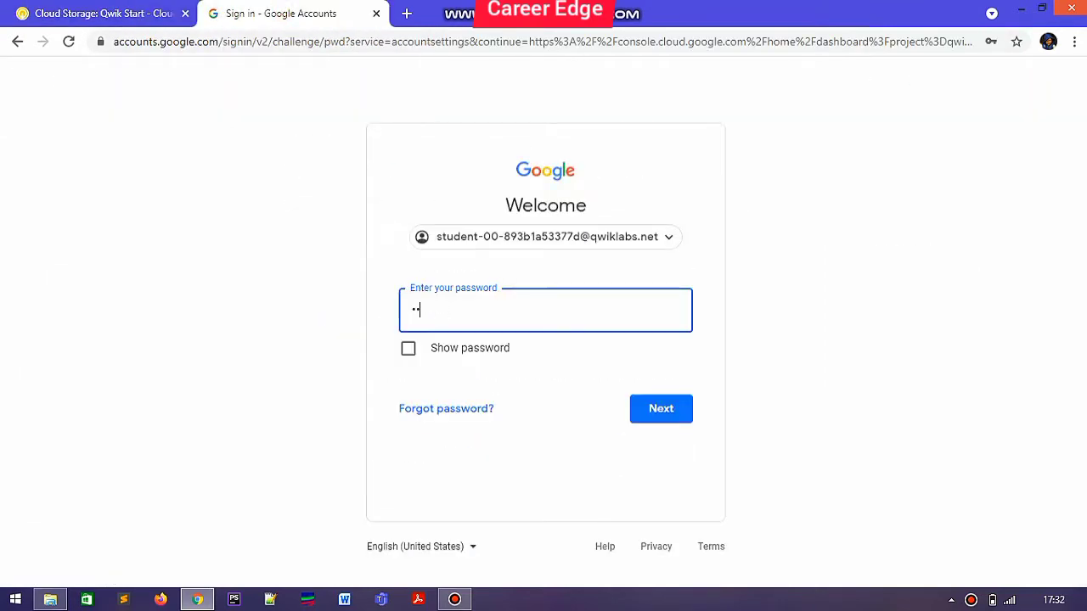
key("BackSpace")
key("ctrl+v")
key("Return")
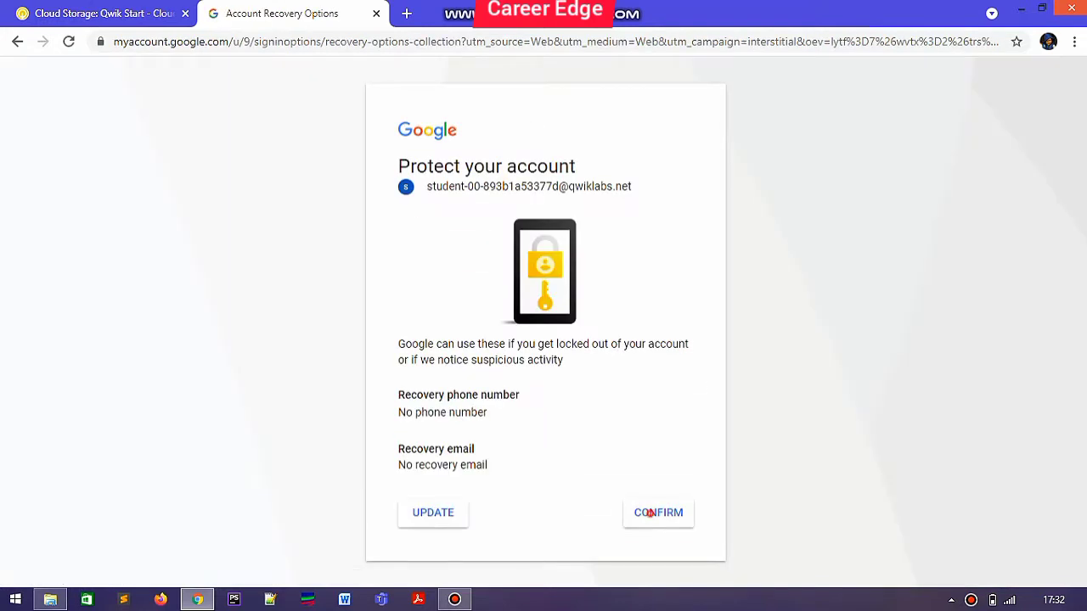
left_click(649, 513)
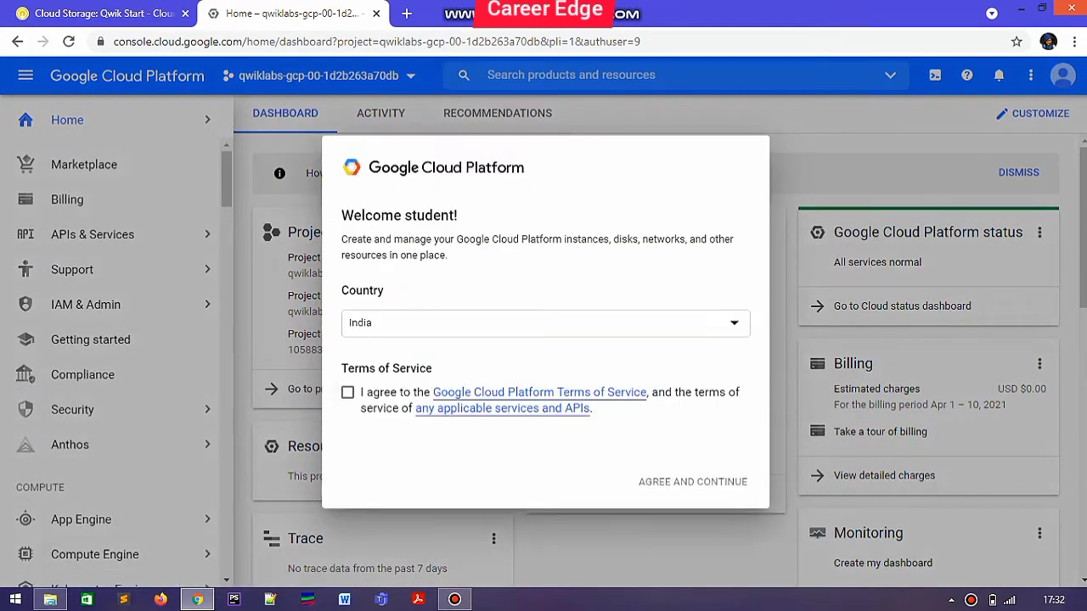
Agree to the Google Cloud Platform Terms of Service and activate Cloud Shell.
left_click(348, 393)
left_click(690, 482)
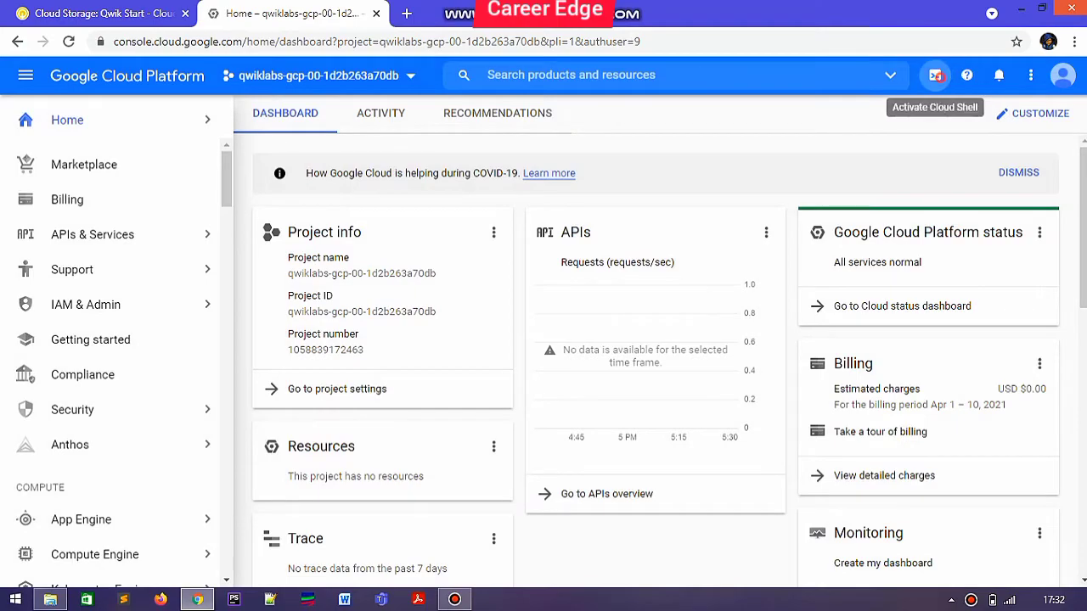
left_click(935, 75)
On the lab page, read the Create a Bucket instructions for the navigation path to the storage browser.
key("ctrl+Tab")
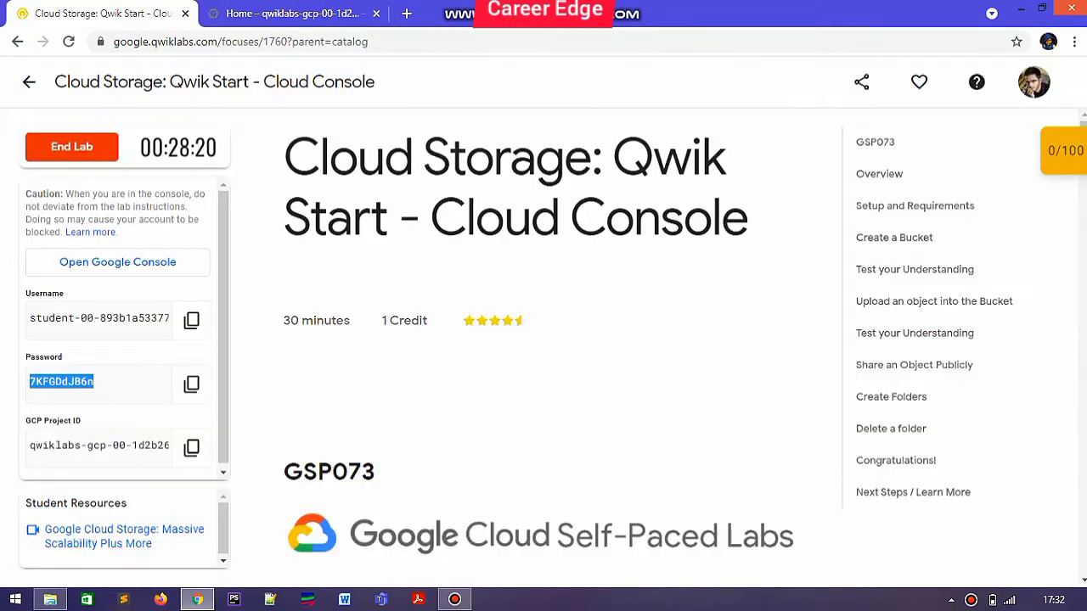
scroll(535, 348, "down", 9)
scroll(538, 340, "down", 15)
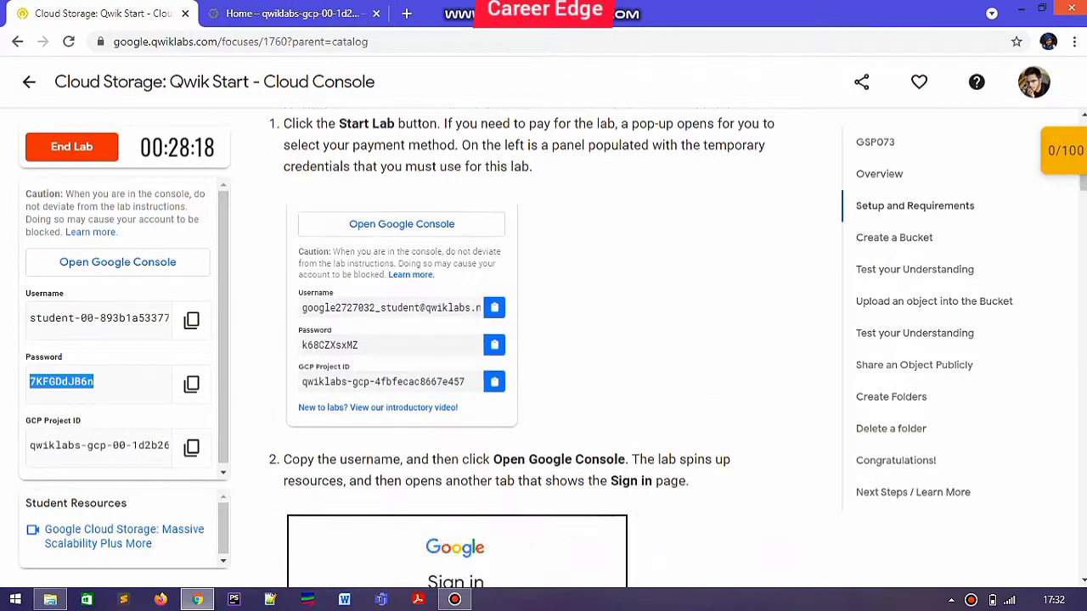
scroll(539, 340, "down", 3)
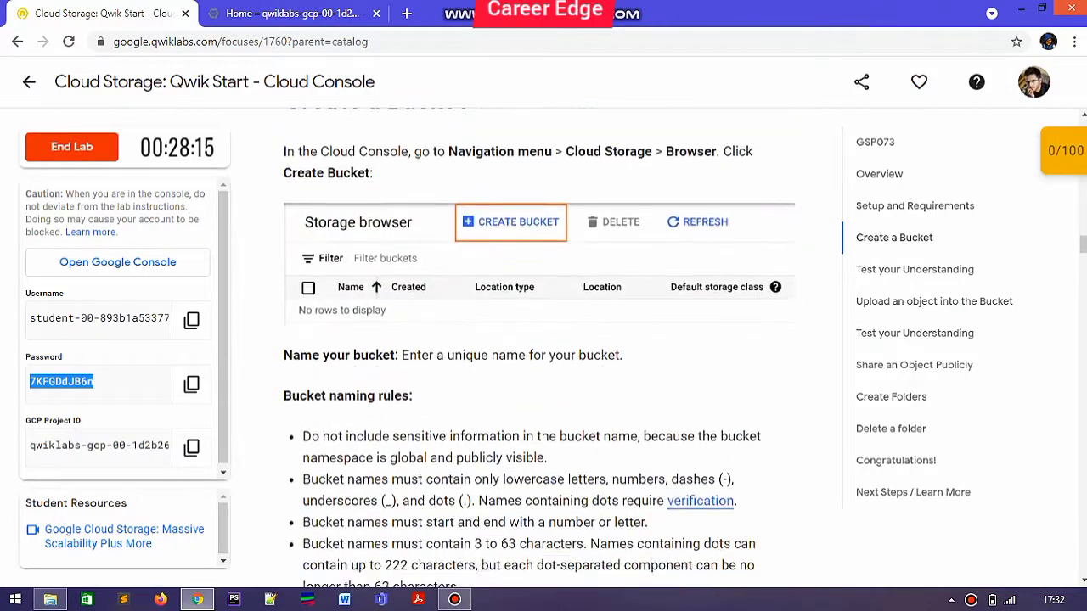
scroll(538, 339, "up", 6)
scroll(538, 340, "up", 5)
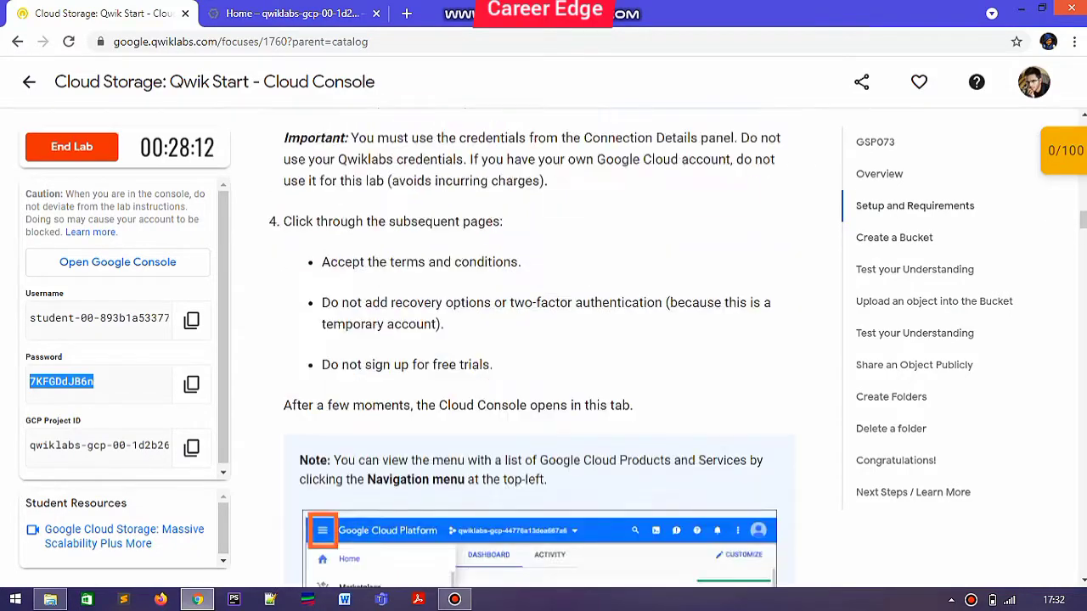
scroll(539, 339, "down", 9)
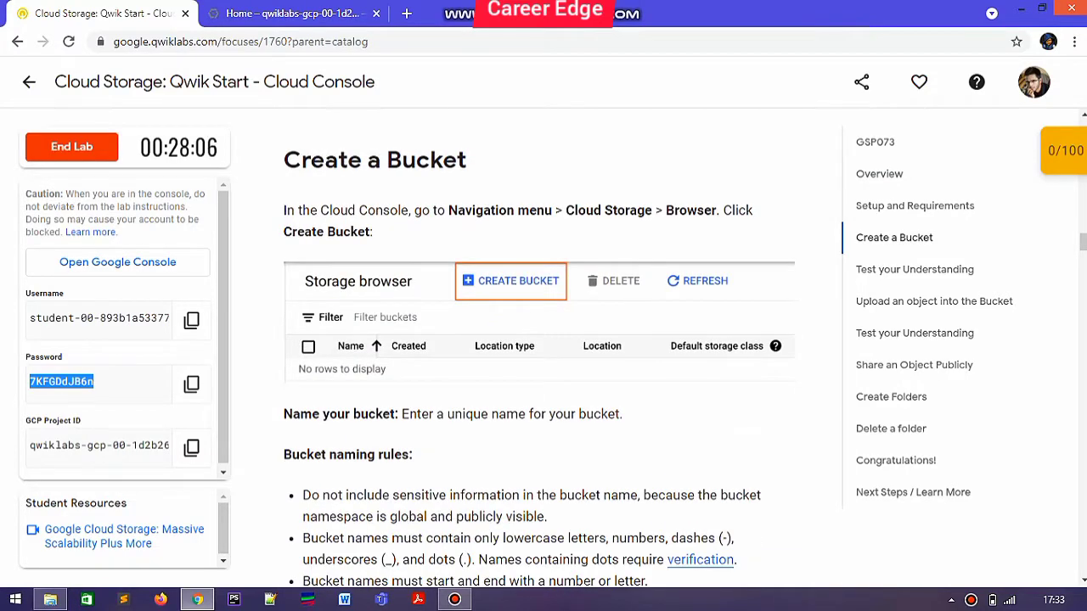
left_click_drag(448, 210, 716, 210)
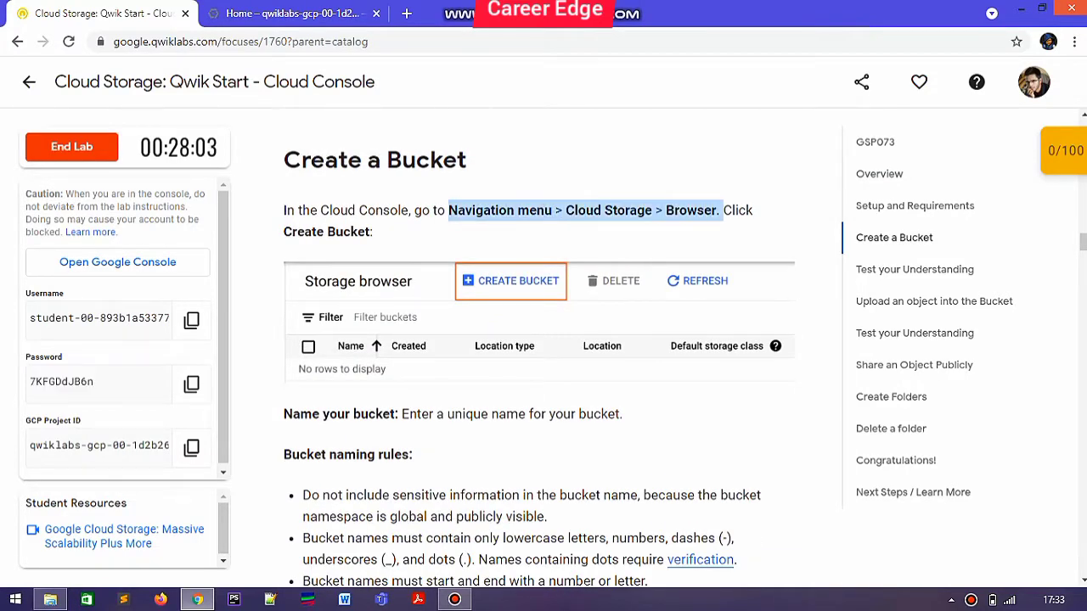
left_click(701, 161)
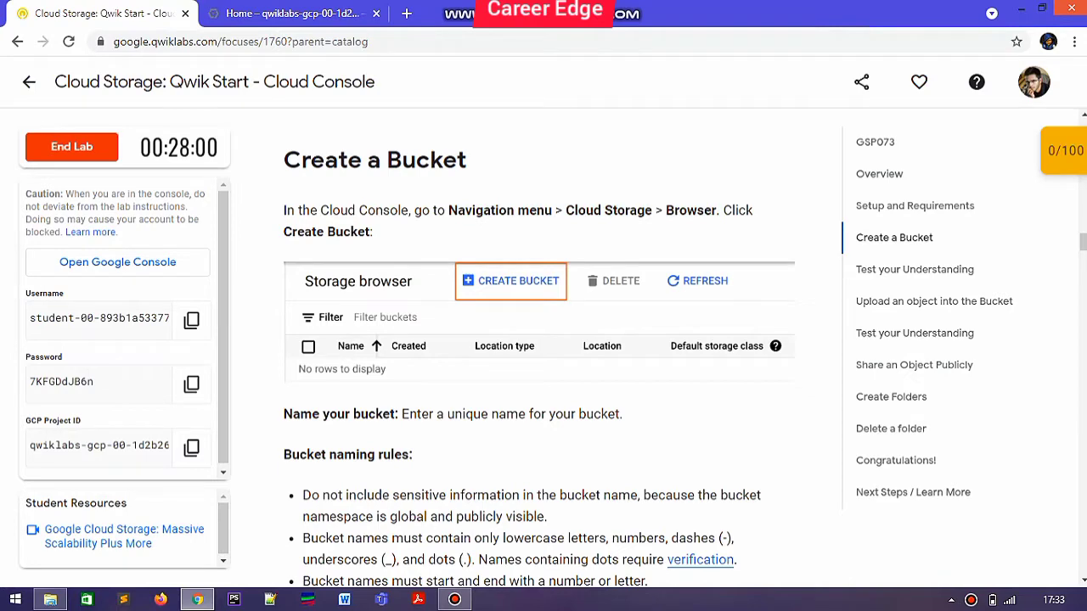
Return to the Google Cloud console and open the Cloud Storage browser.
left_click(293, 13)
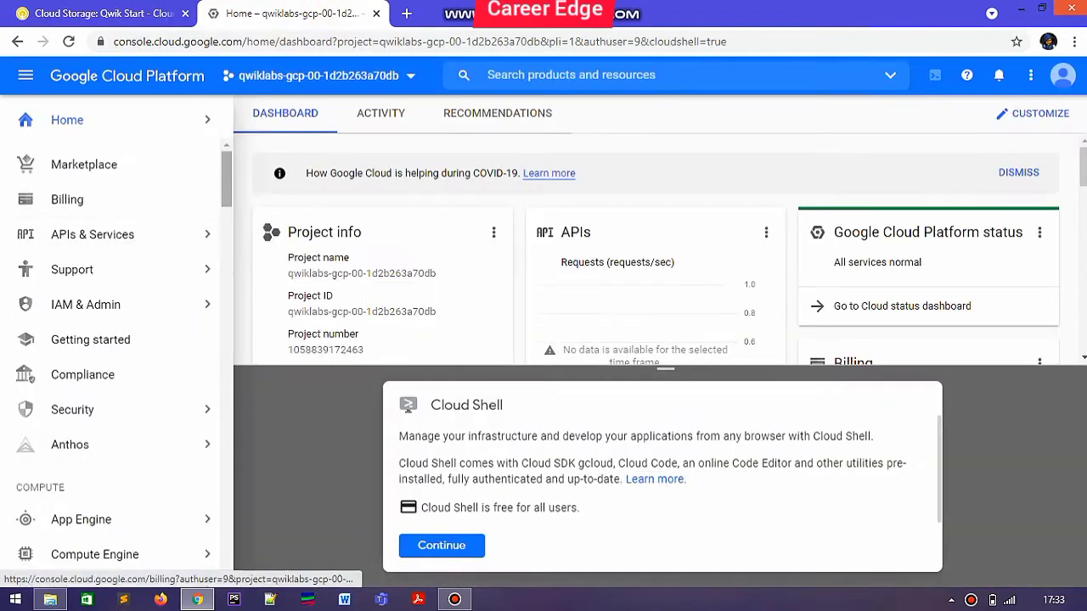
scroll(116, 354, "down", 3)
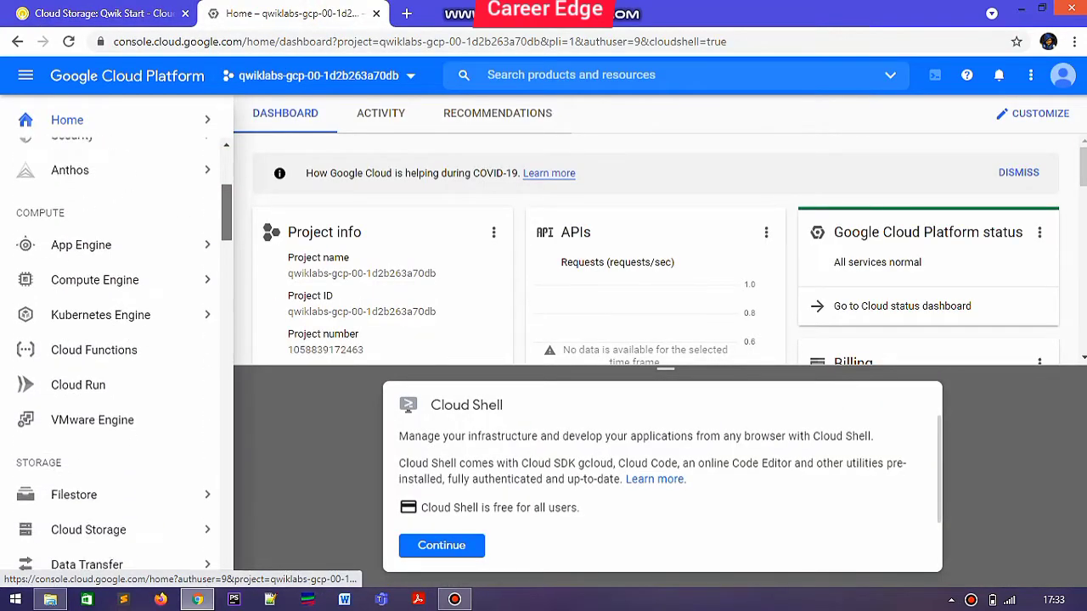
scroll(179, 268, "down", 3)
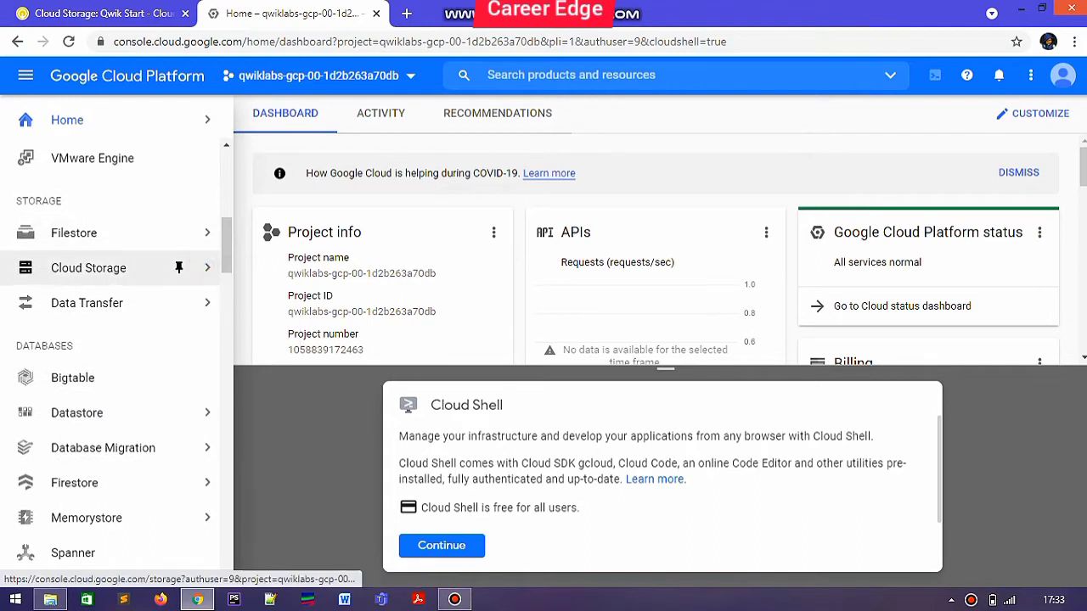
left_click(170, 267)
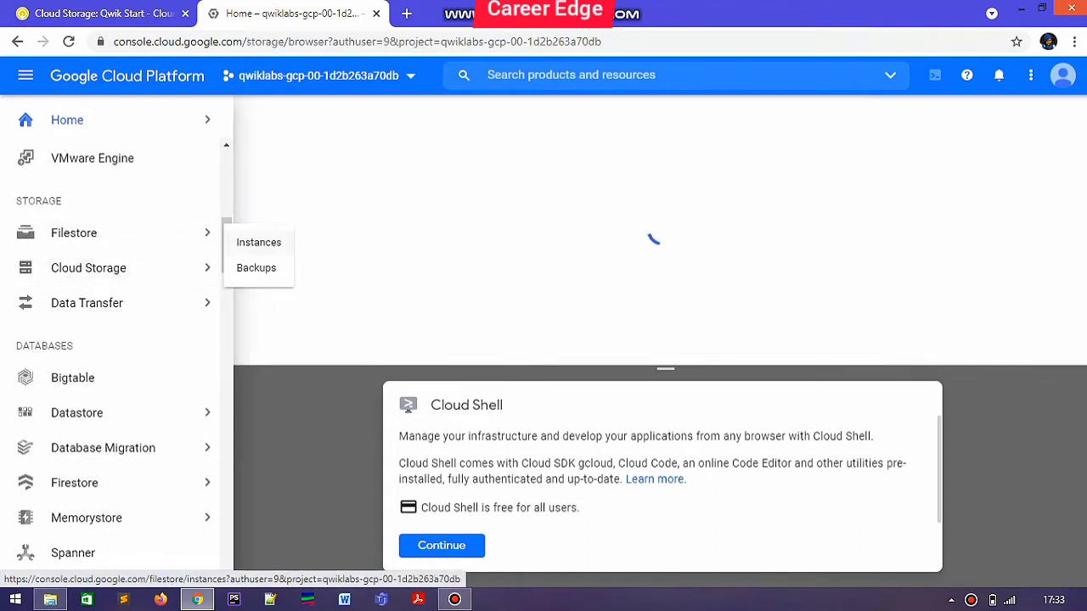
Start Cloud Shell in a reduced-height pane and, with the Learn panel closed, open the bucket creation form.
left_click(441, 545)
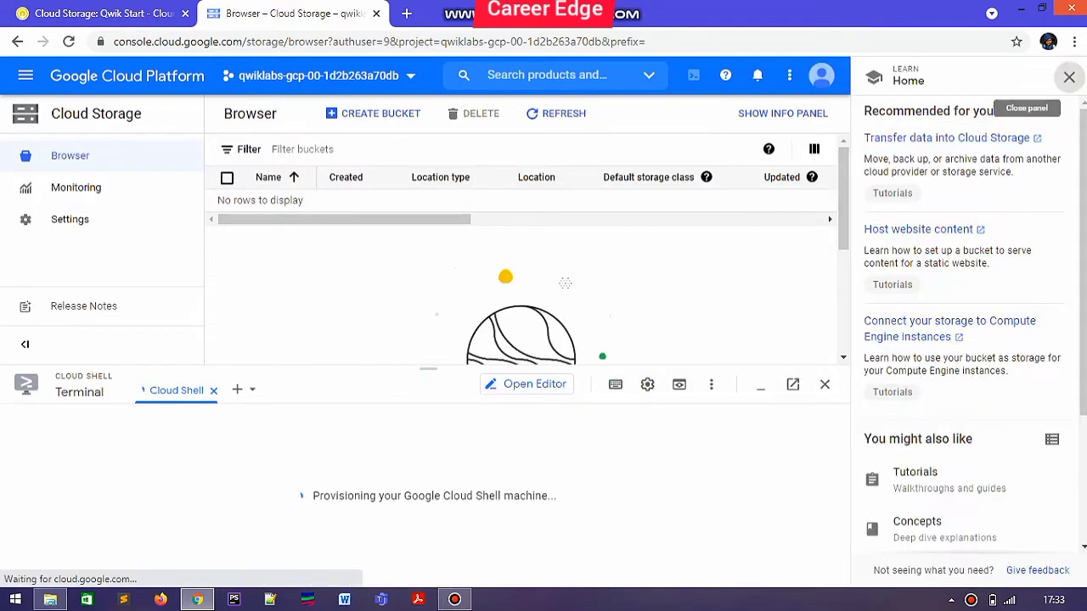
left_click(1068, 75)
left_click_drag(548, 367, 548, 466)
left_click(368, 113)
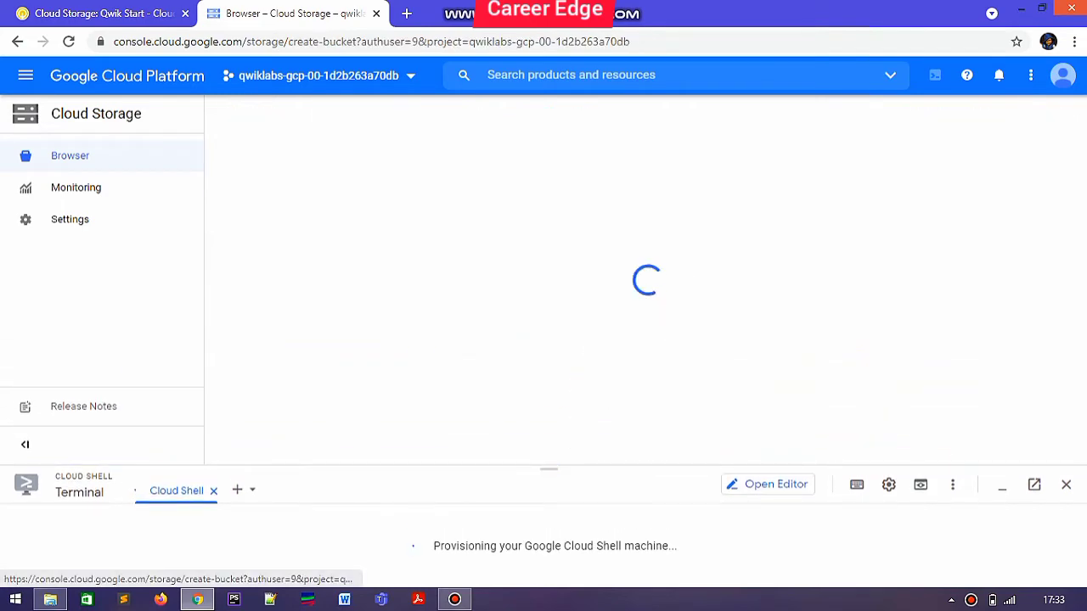
Review the lab's bucket naming rules and its required location, storage class and access control settings.
left_click(148, 10)
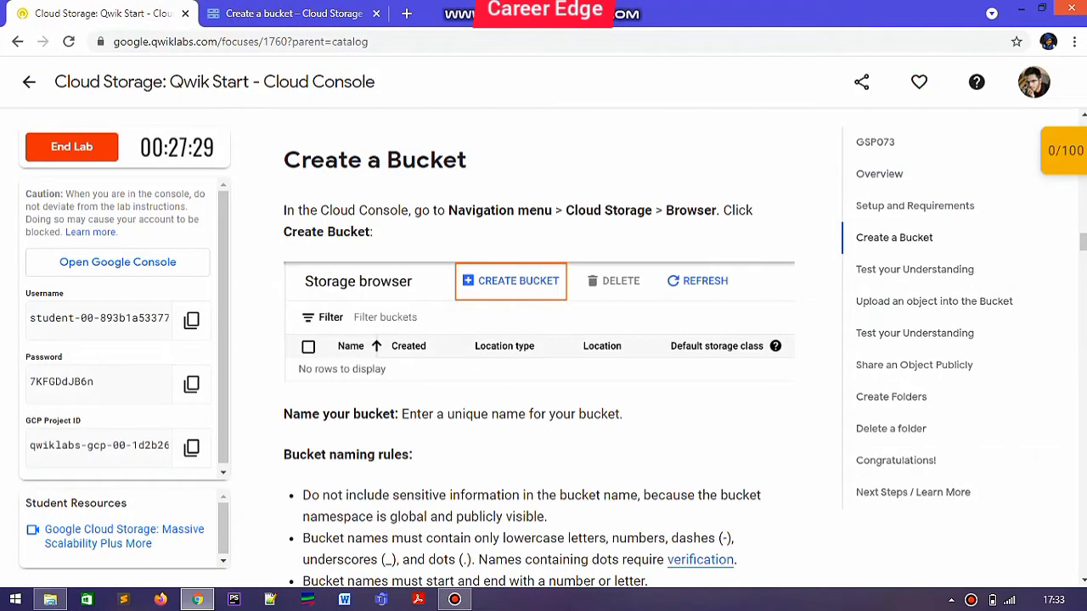
scroll(538, 356, "down", 2)
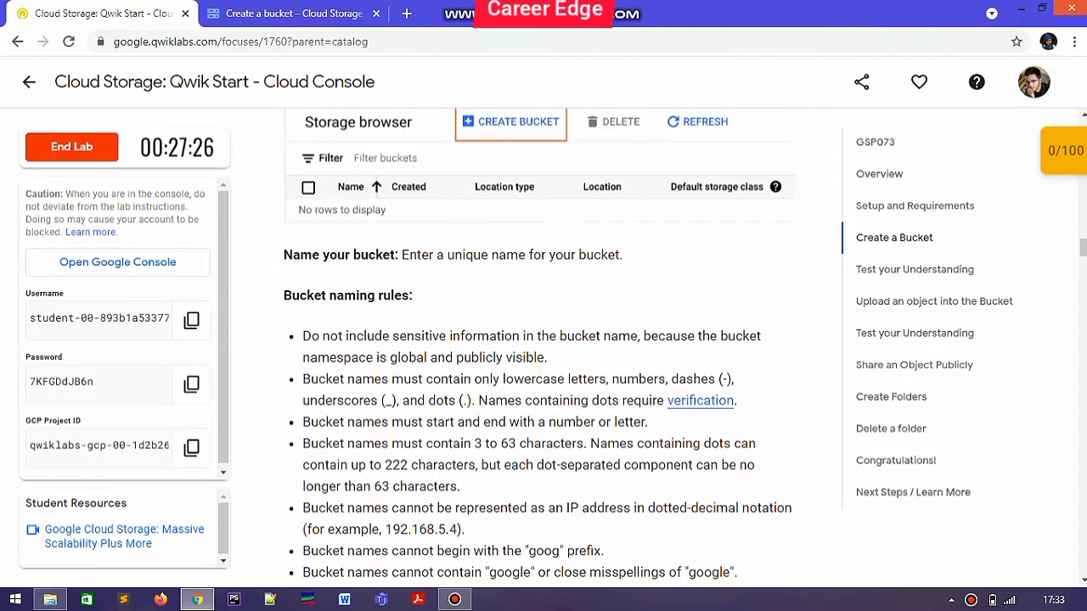
left_click_drag(421, 255, 618, 255)
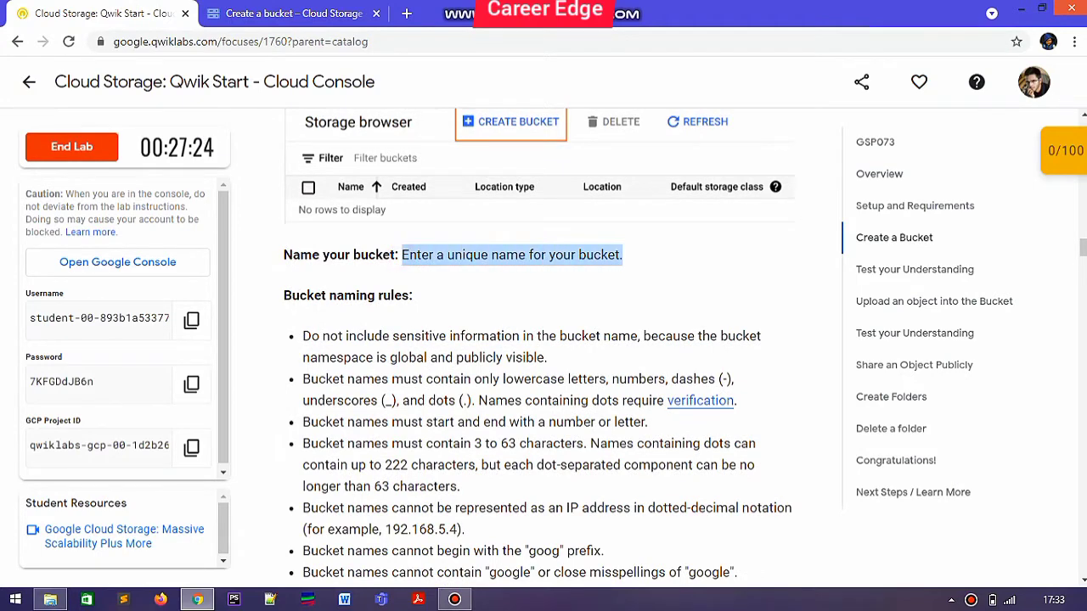
left_click(492, 299)
scroll(492, 299, "down", 3)
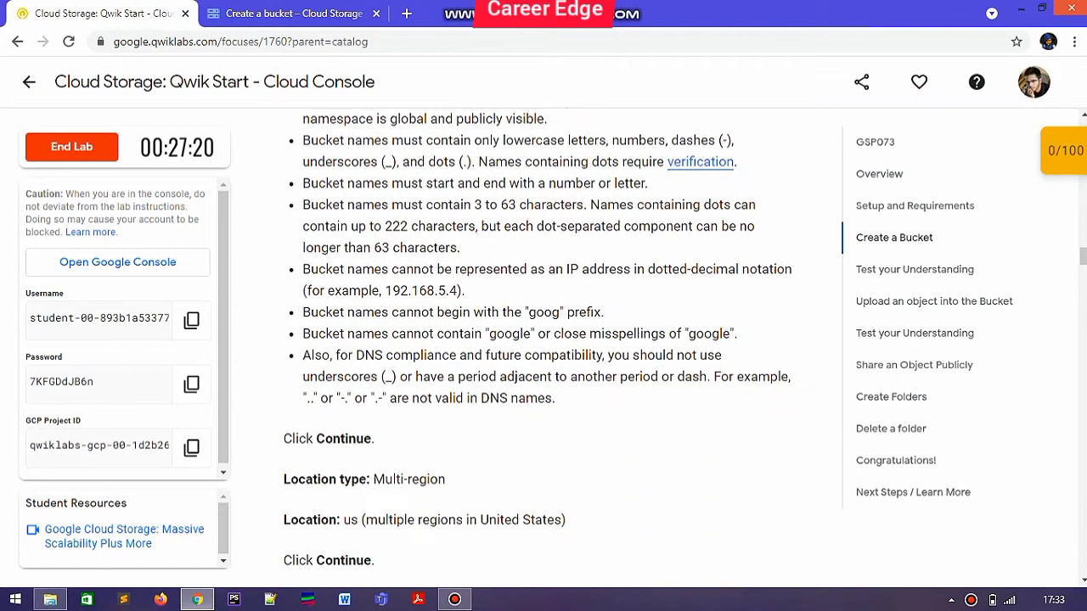
scroll(538, 340, "down", 3)
scroll(539, 339, "down", 1)
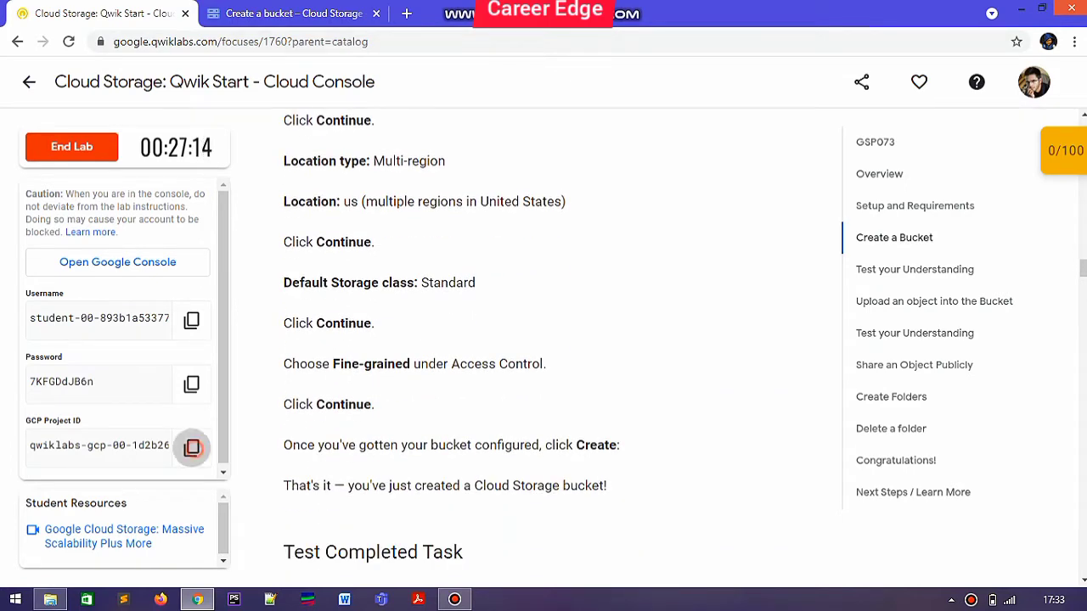
Copy the GCP Project ID from the lab page and use it as the new bucket's name.
left_click(191, 448)
left_click(250, 13)
left_click(260, 232)
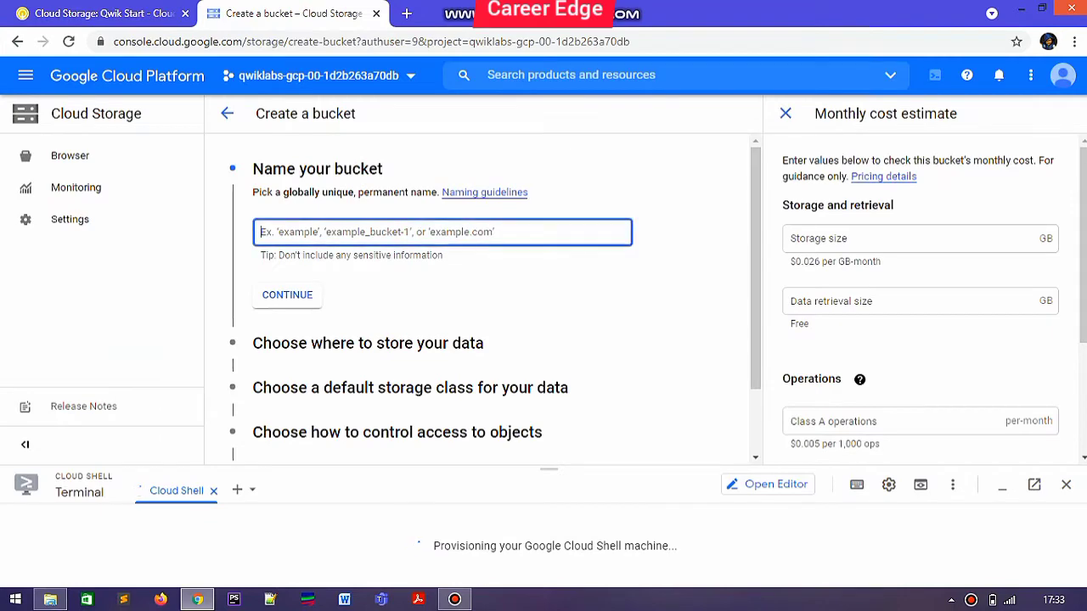
key("ctrl+v")
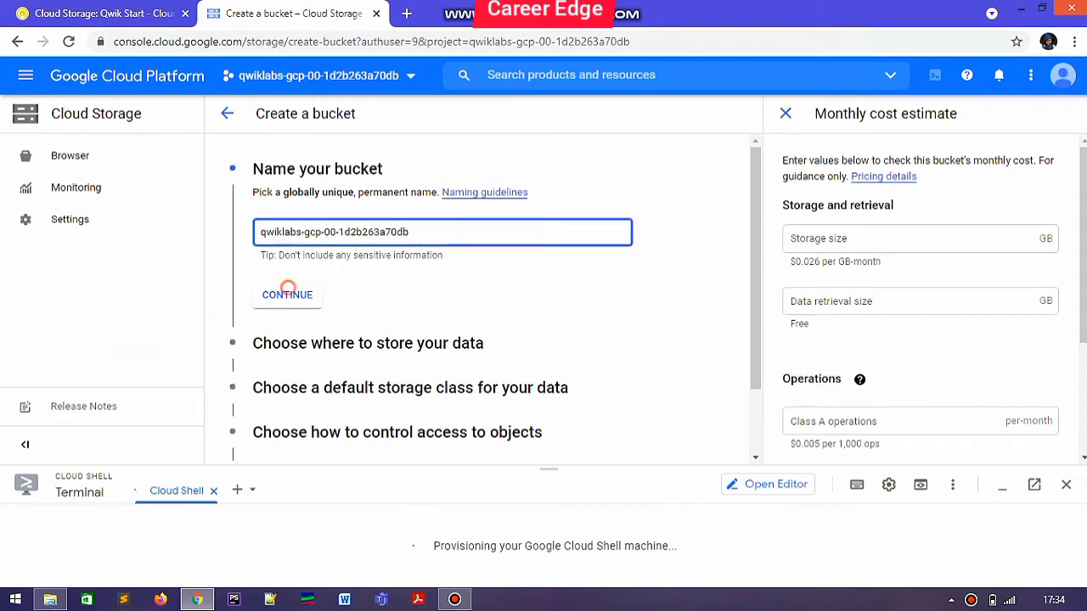
left_click(286, 295)
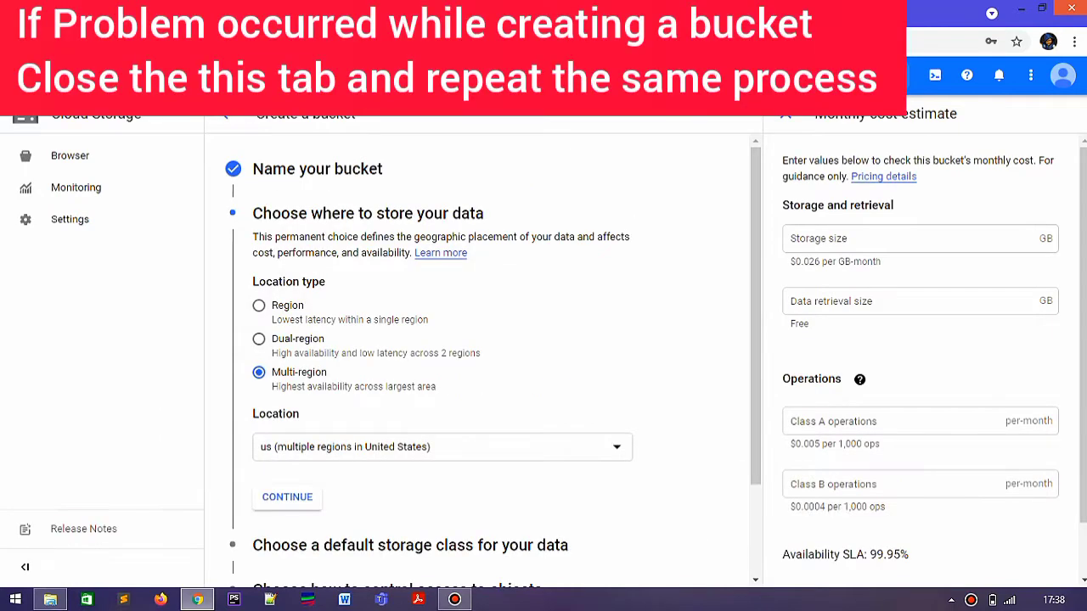
Create the bucket with Multi-region us location, Standard class, Uniform access control and a Google-managed encryption key, and dismiss the menu tip.
left_click(287, 496)
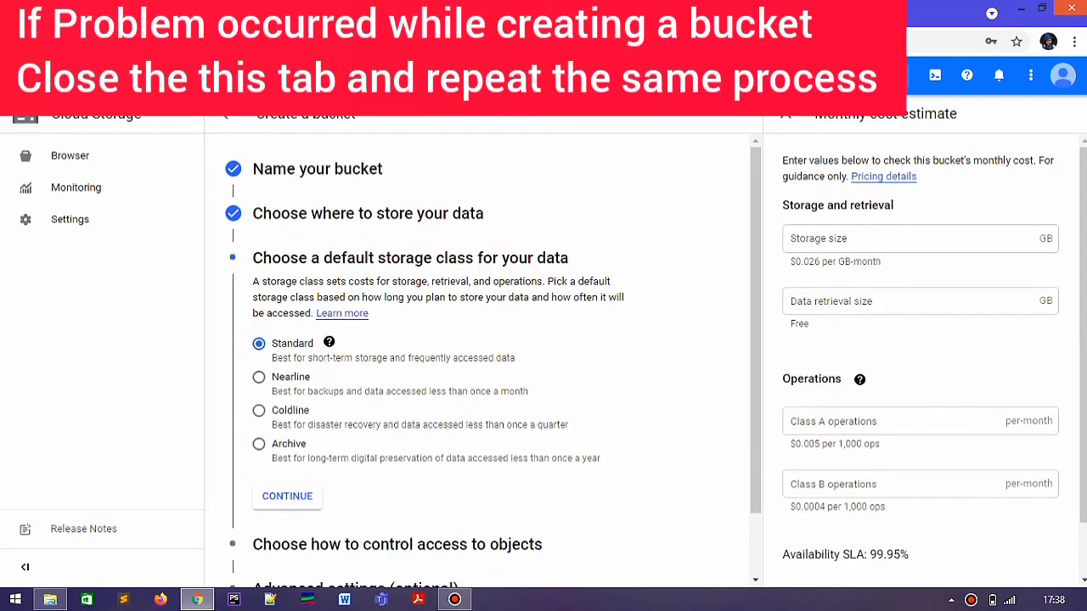
left_click(287, 495)
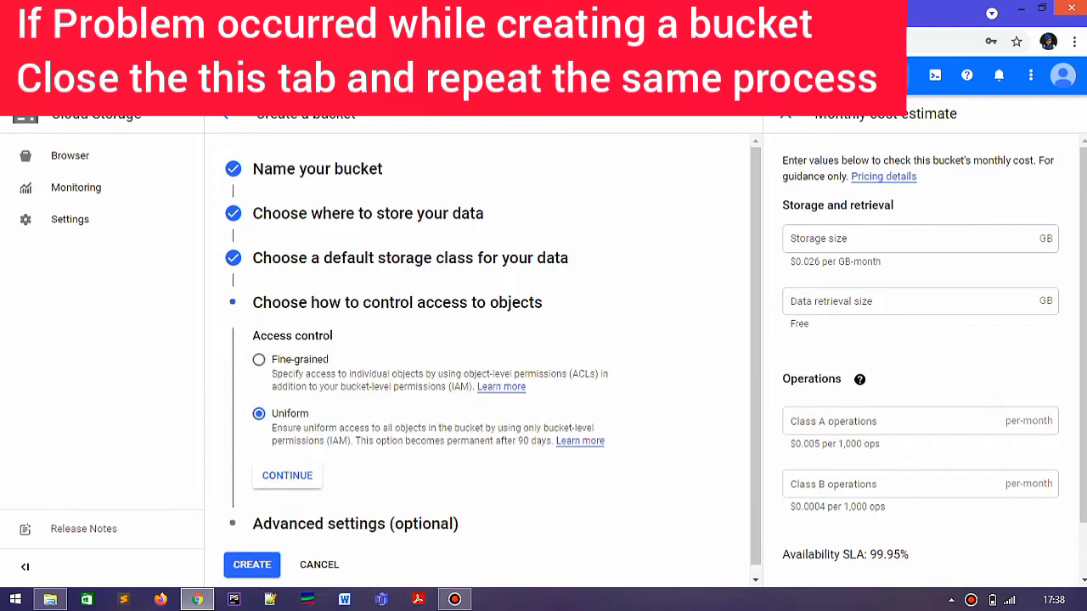
left_click(287, 475)
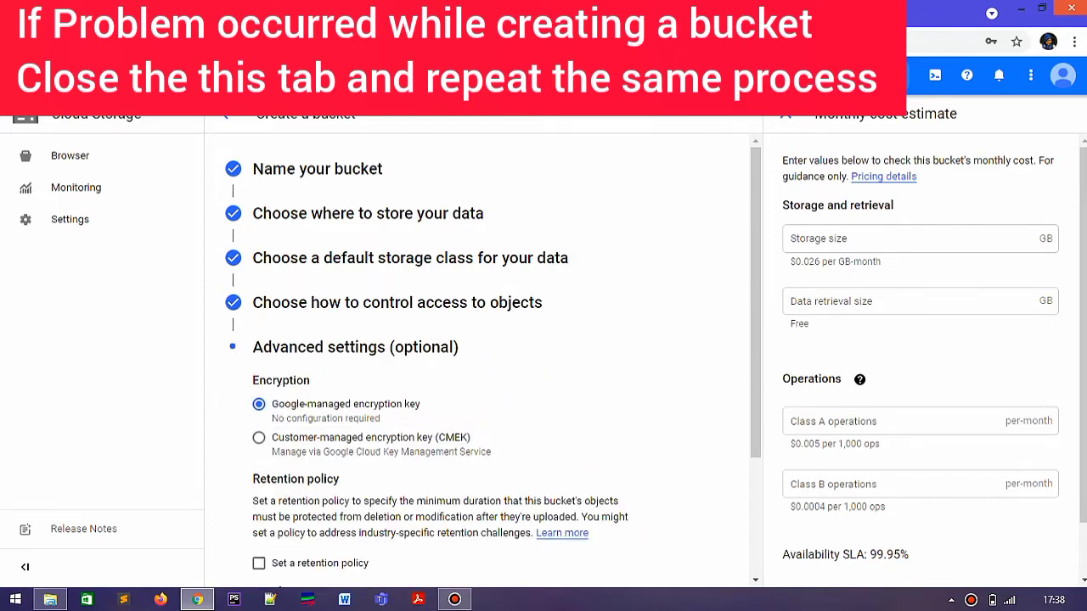
scroll(482, 357, "down", 2)
left_click(252, 555)
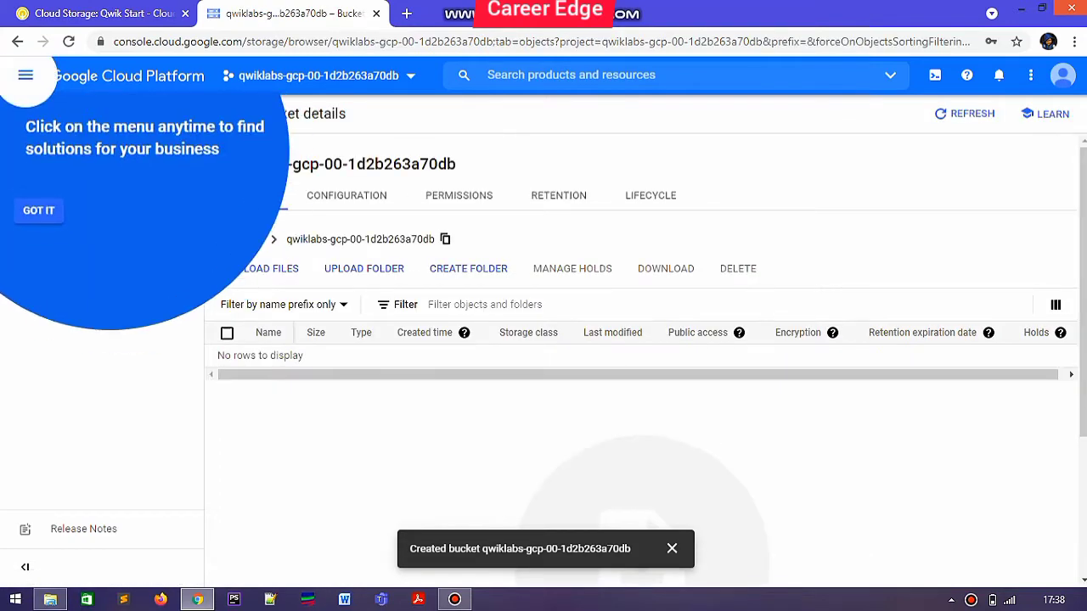
left_click(50, 210)
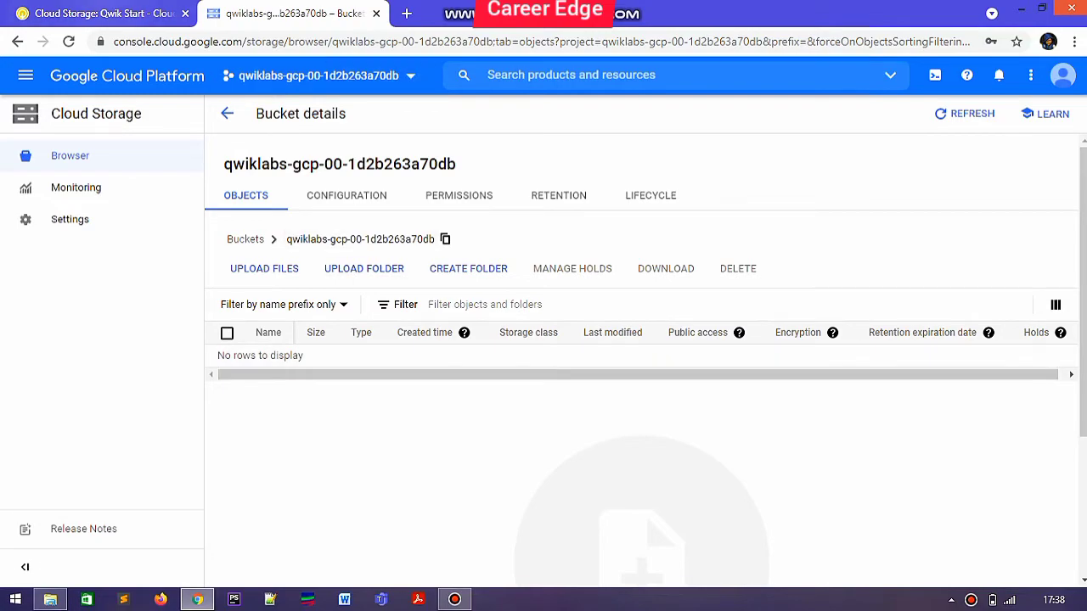
Check the lab progress for the "Create a bucket" task on the Qwiklabs page.
left_click(107, 13)
scroll(367, 301, "down", 15)
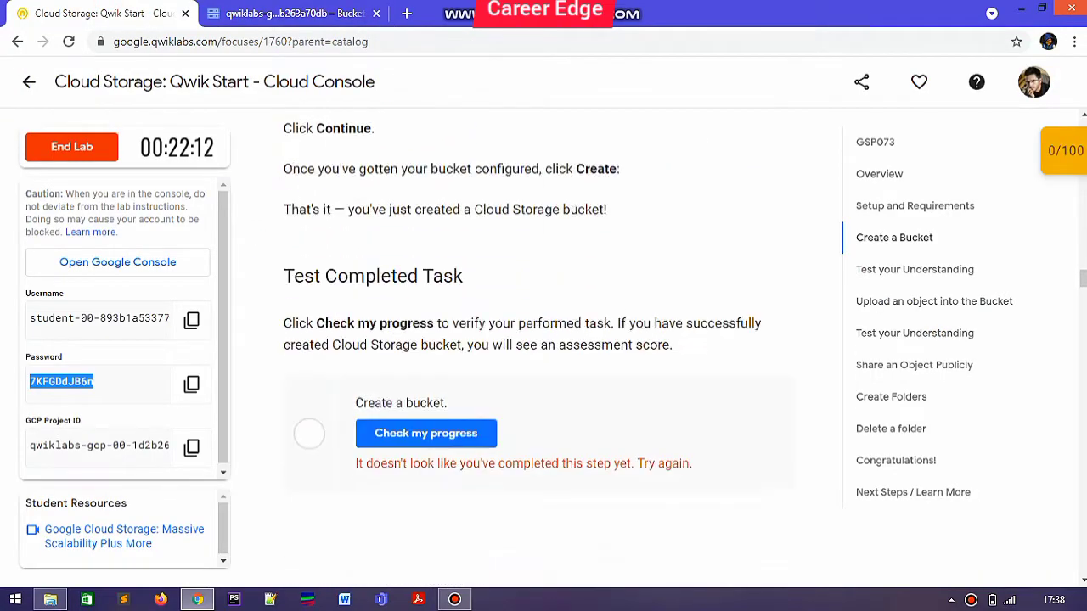
left_click(367, 301)
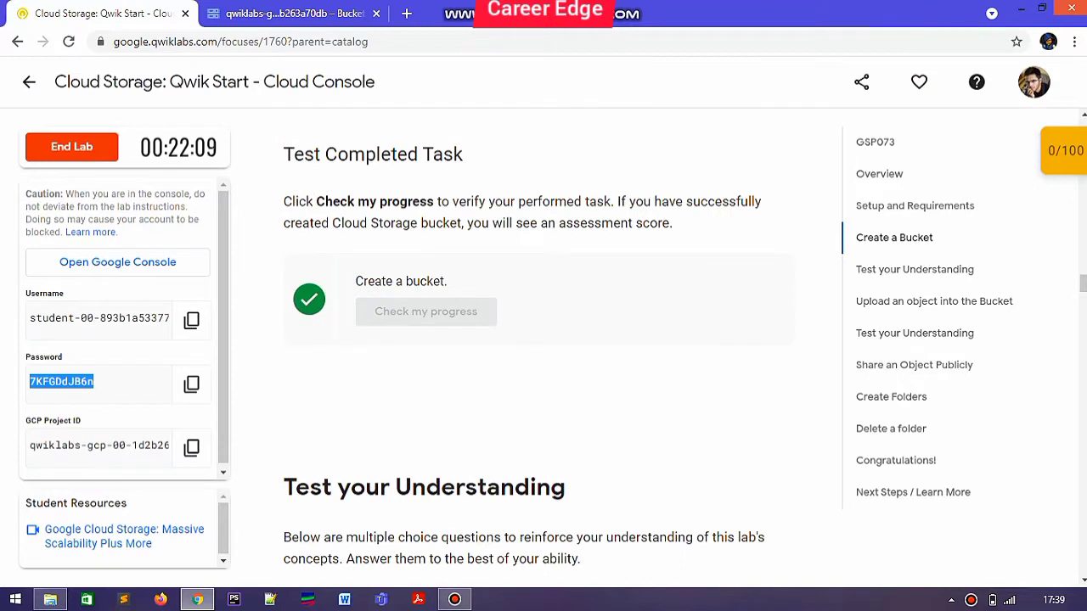
View the lab's checkpoint scores and answer True to the question about every bucket needing a unique name.
scroll(539, 339, "down", 4)
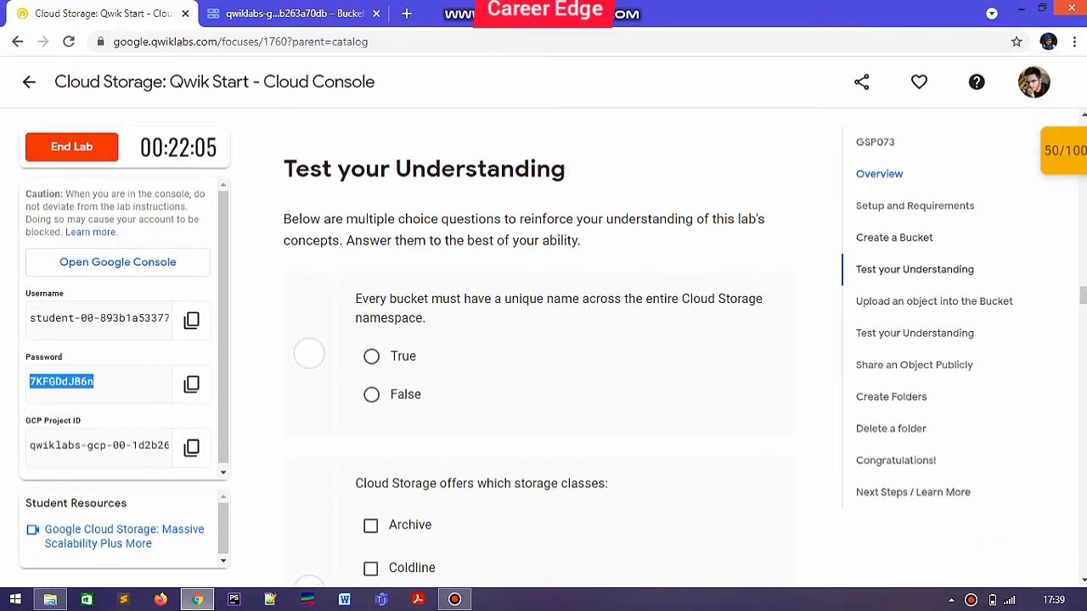
left_click(1059, 150)
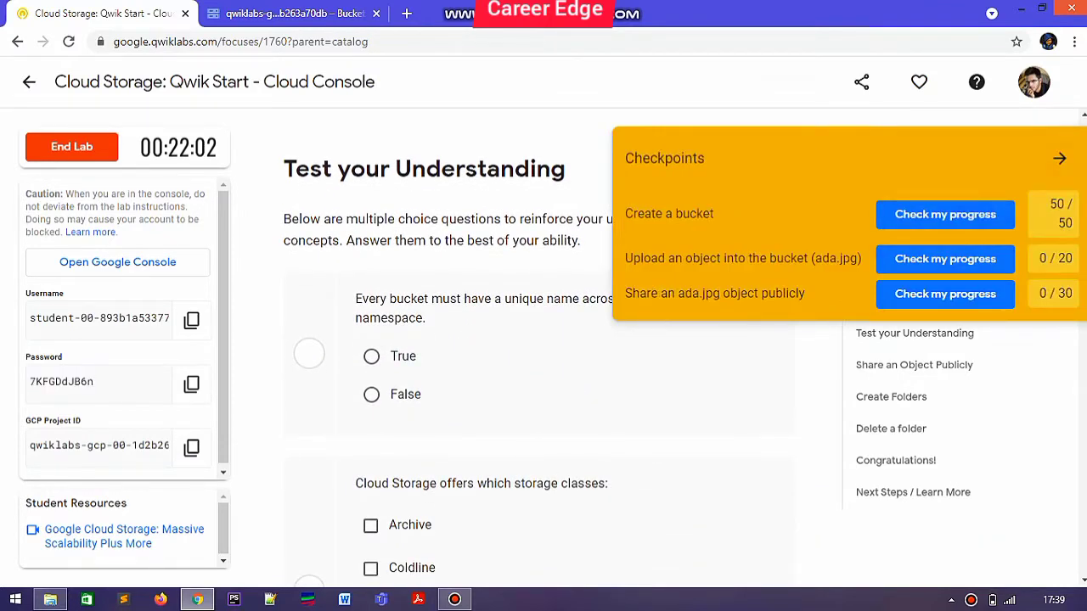
left_click(1058, 158)
scroll(539, 340, "down", 1)
left_click(371, 273)
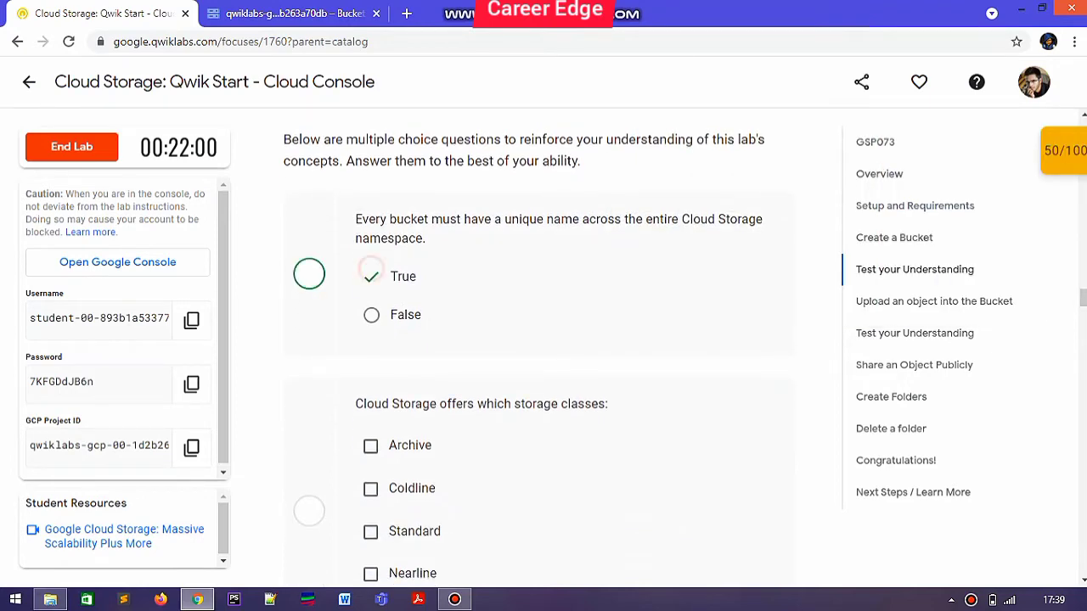
Download the Ada Lovelace portrait linked in the lab's upload instructions to the Downloads folder, keeping the suggested file name.
scroll(540, 340, "down", 7)
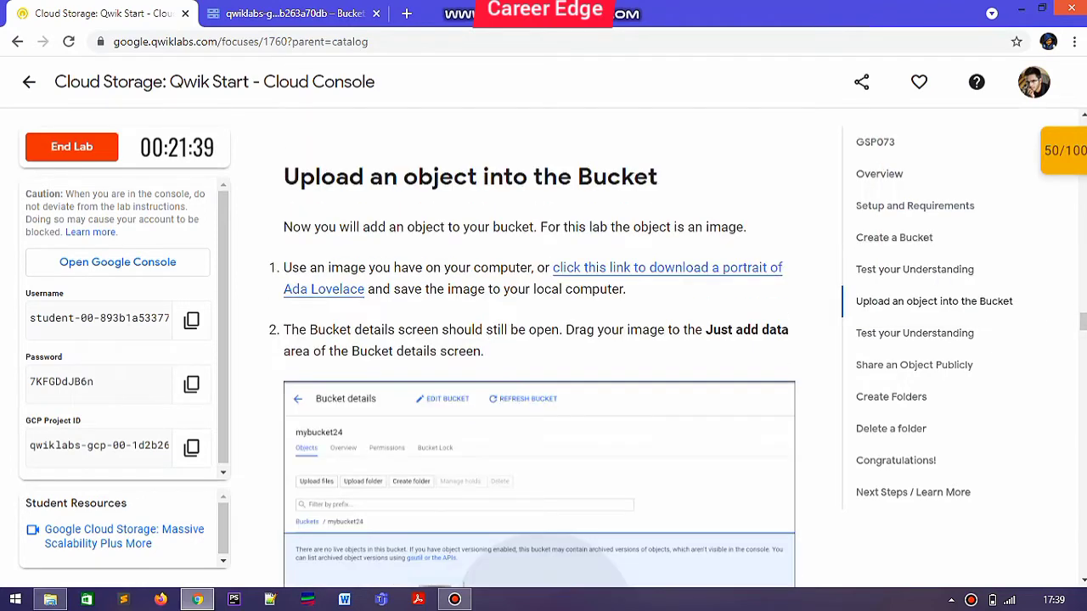
scroll(539, 340, "down", 2)
scroll(539, 340, "up", 2)
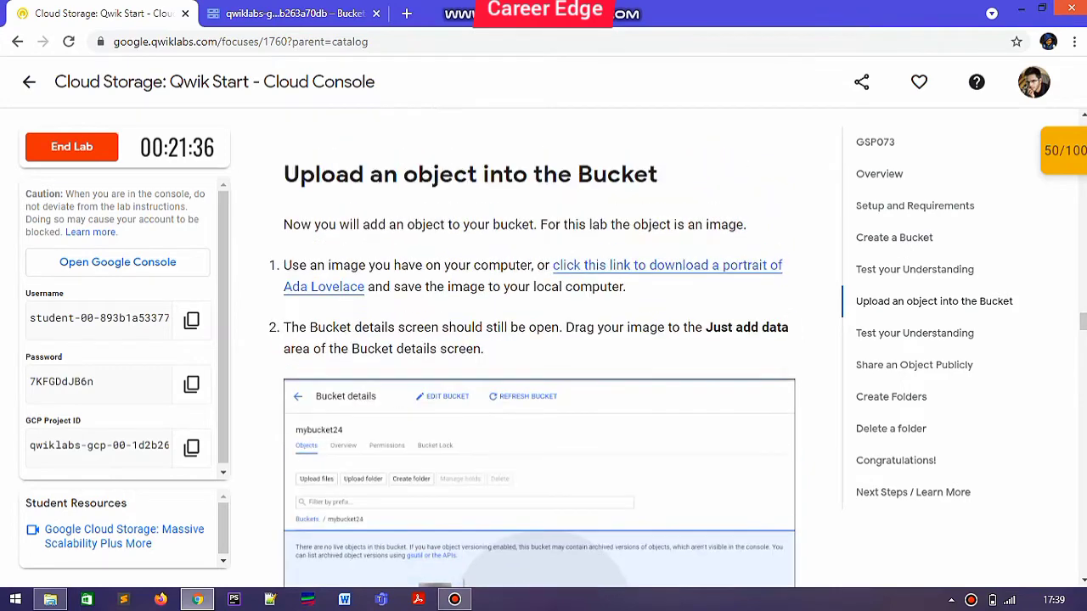
scroll(539, 339, "down", 5)
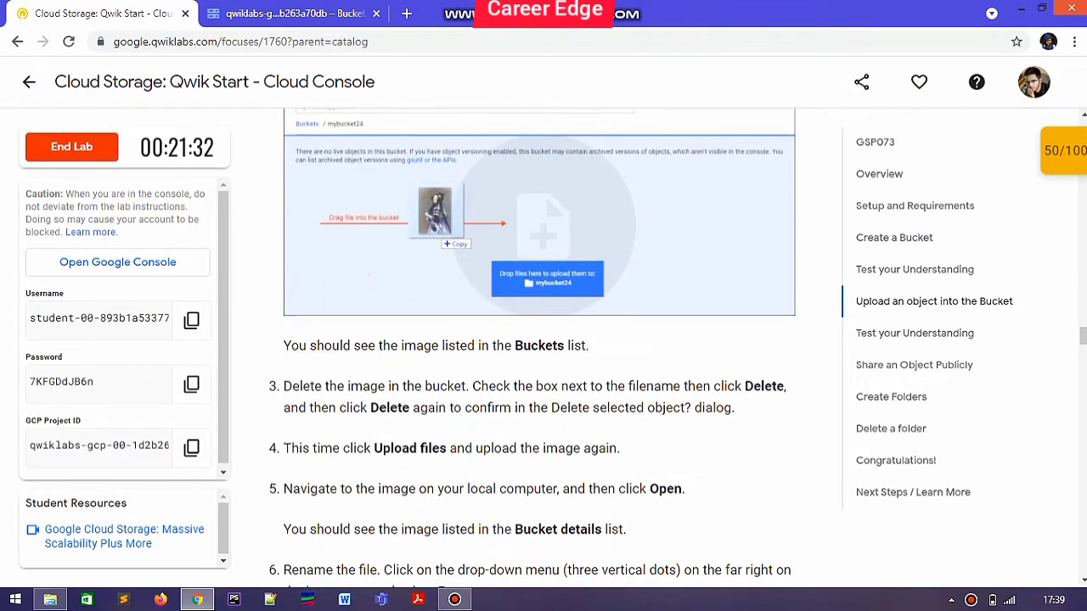
scroll(539, 340, "up", 3)
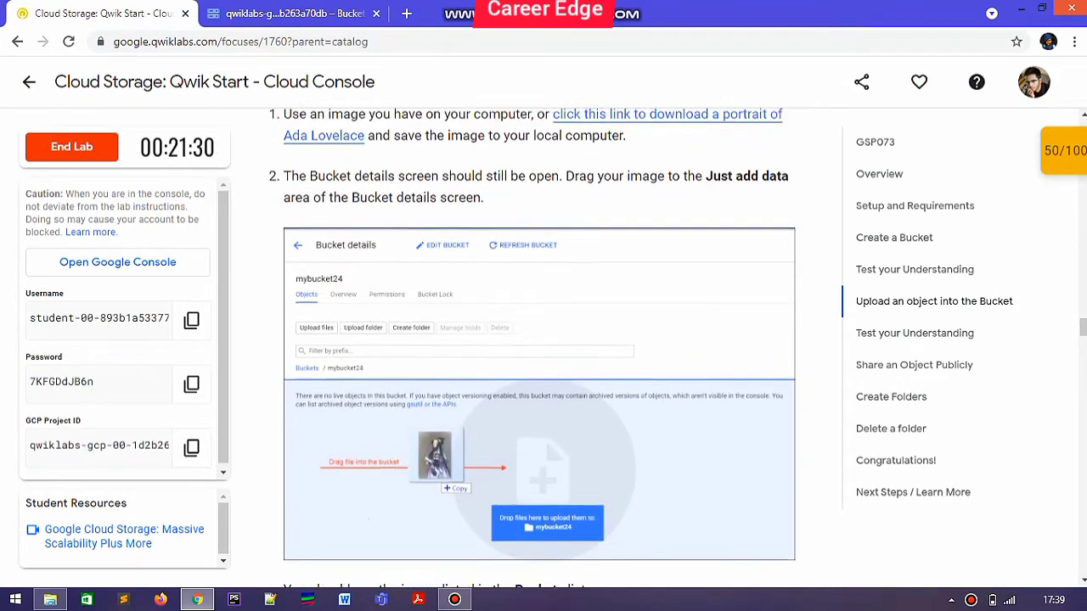
scroll(539, 339, "up", 1)
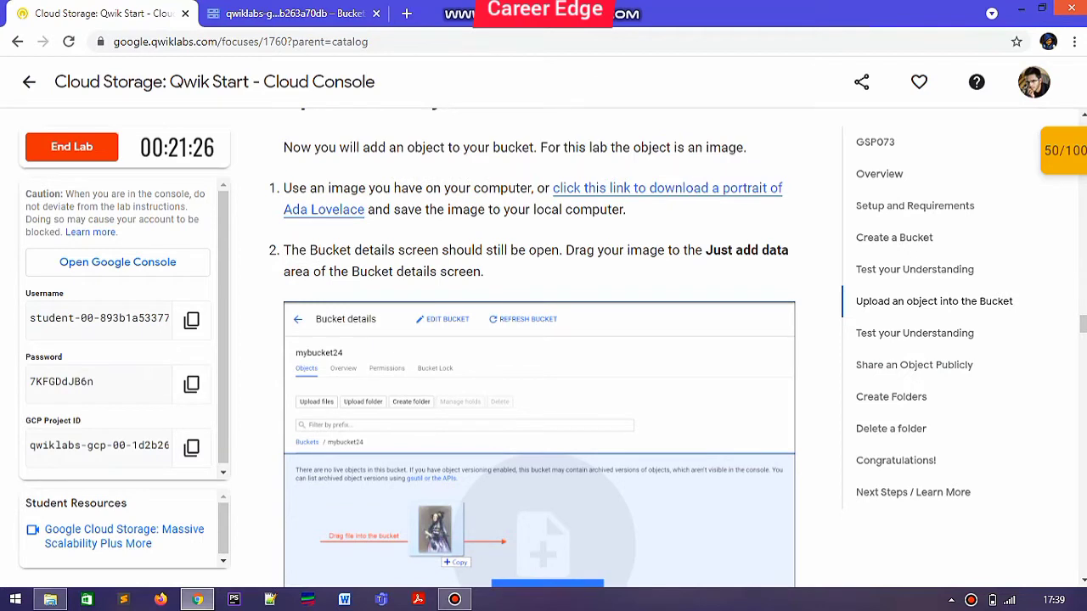
left_click(667, 189)
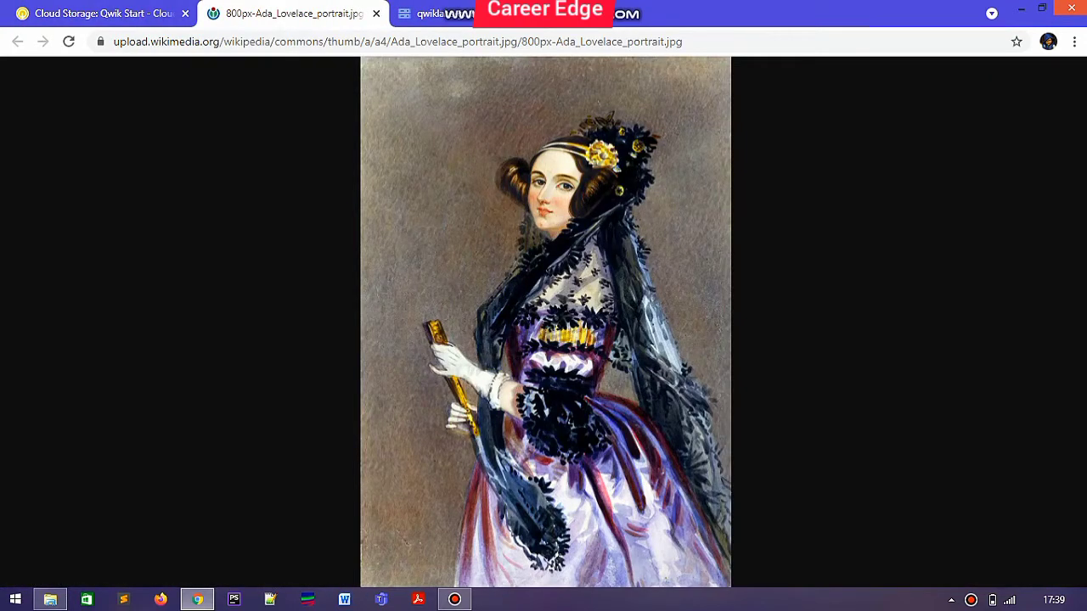
right_click(353, 194)
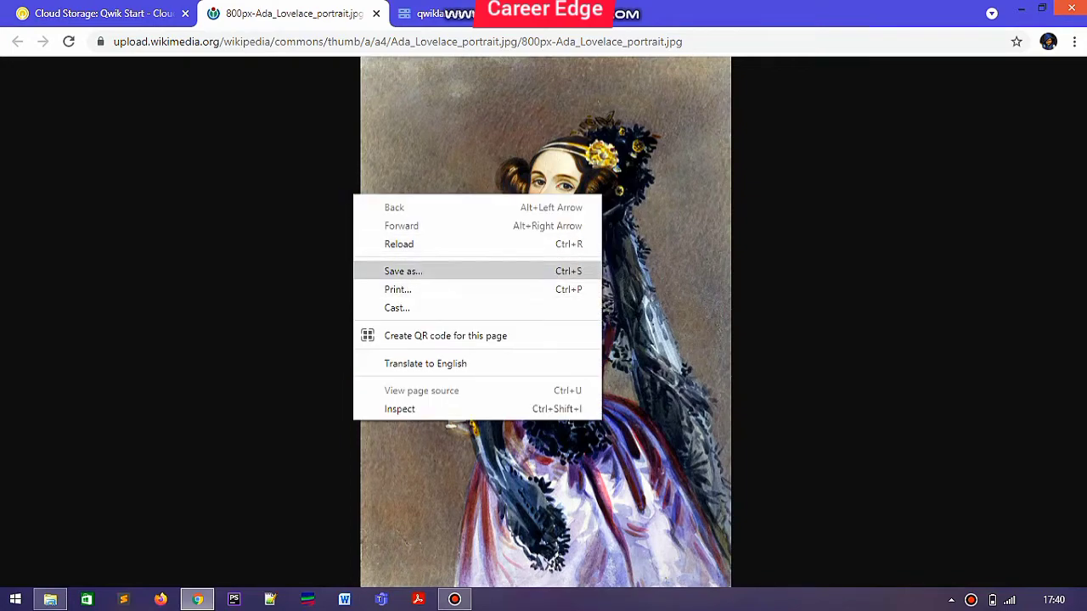
left_click(404, 271)
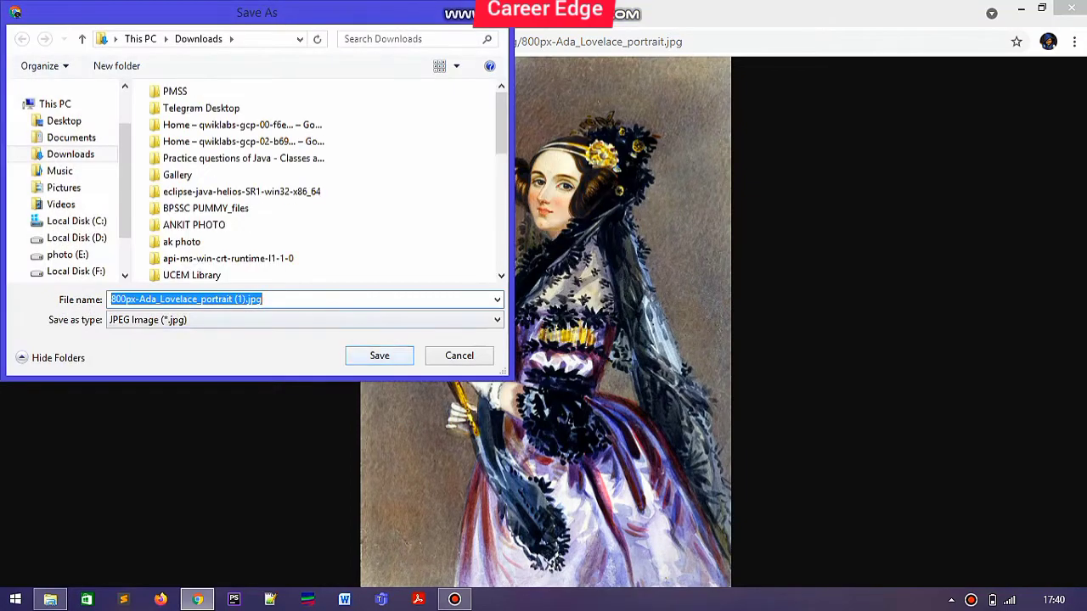
key("Return")
Upload 800px-Ada_Lovelace_portrait.jpg from the Downloads folder into the bucket and dismiss the upload status window.
left_click(149, 6)
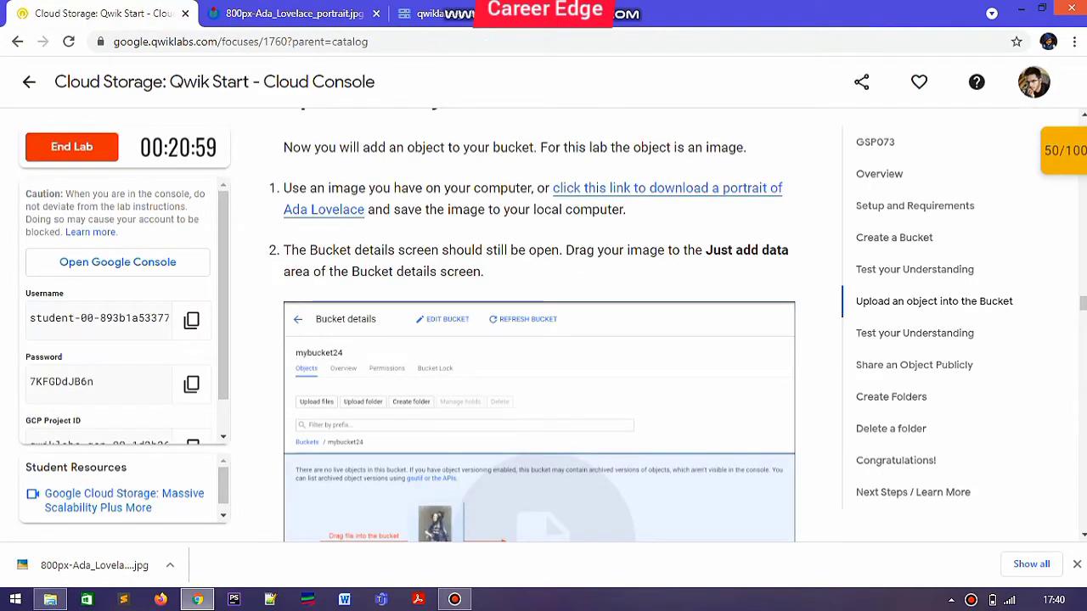
scroll(540, 339, "down", 1)
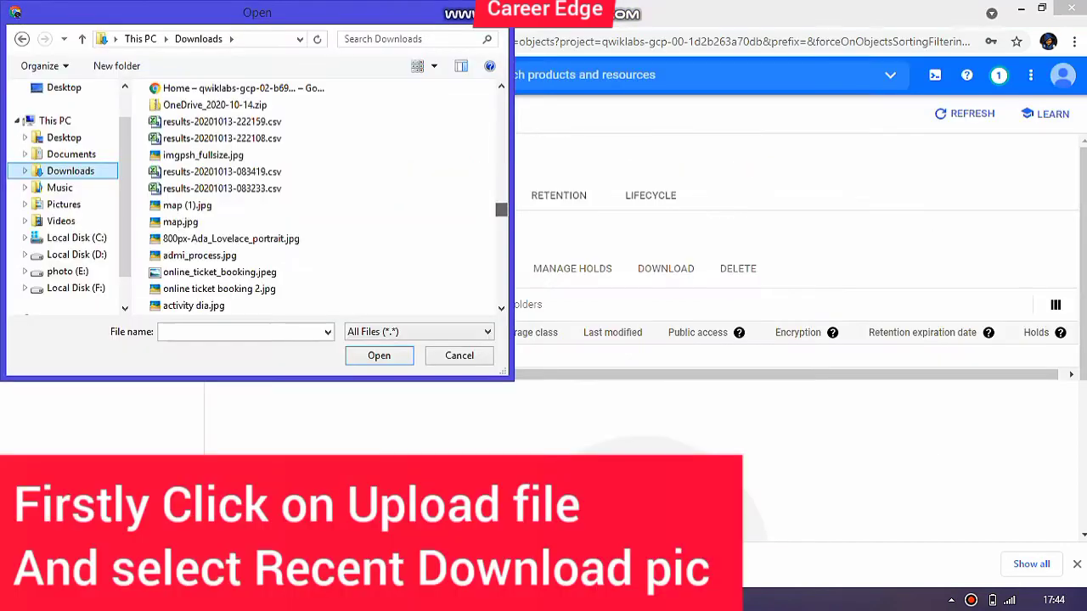
left_click(231, 239)
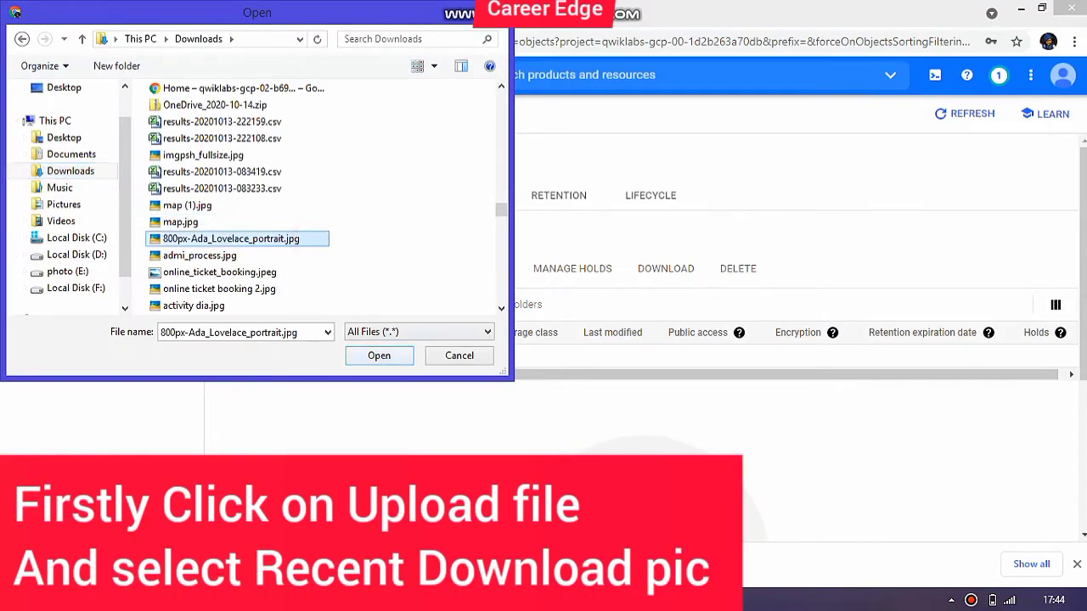
key("Return")
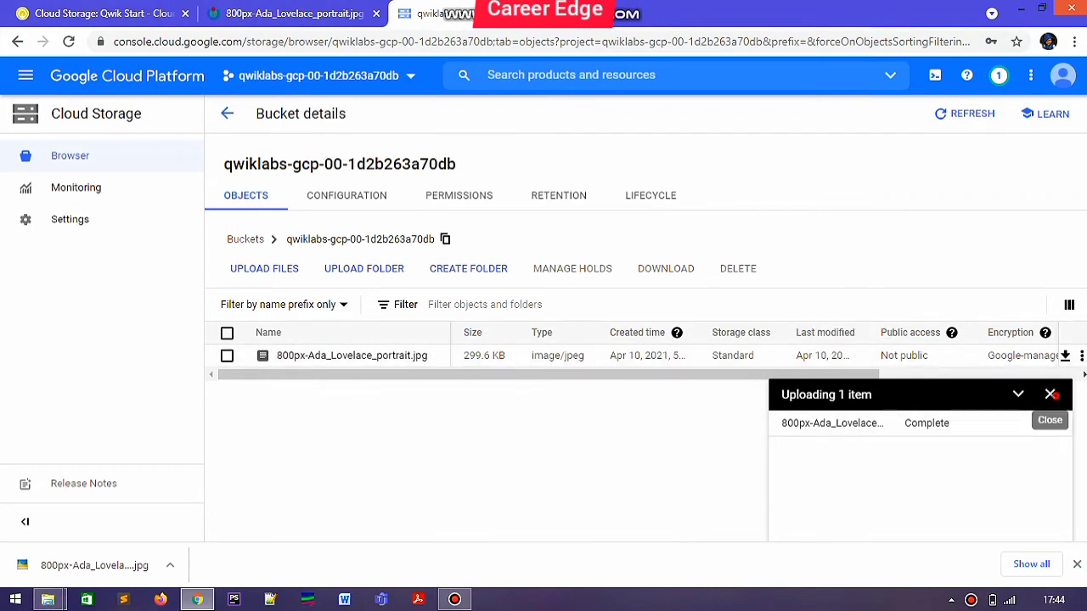
left_click(1051, 394)
Rename the uploaded portrait object in the bucket to ada.jpg, as the lab instructions require.
left_click(102, 13)
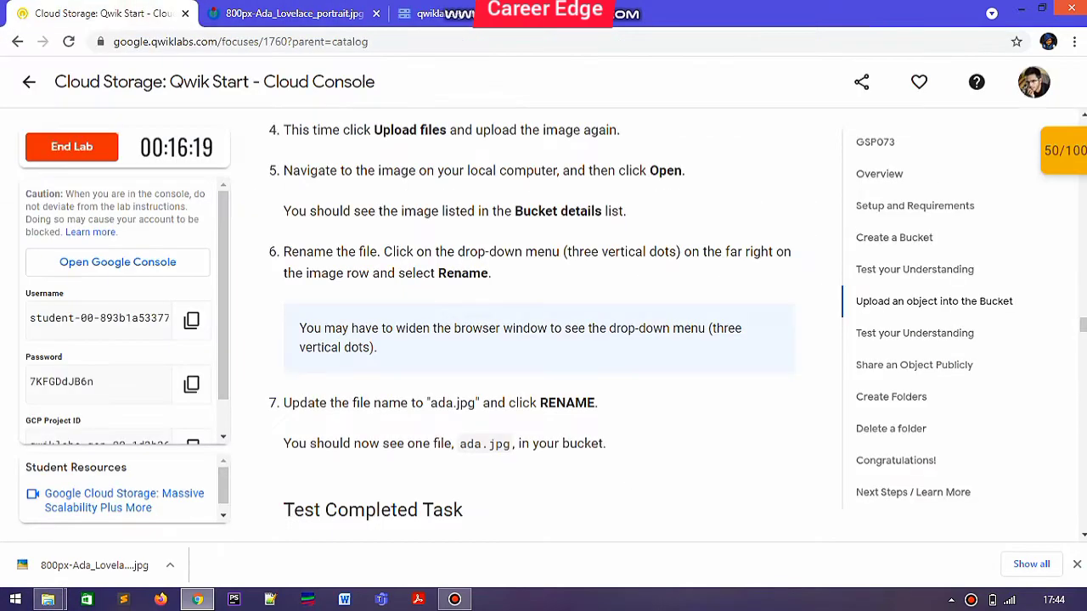
scroll(538, 326, "down", 1)
scroll(539, 326, "up", 1)
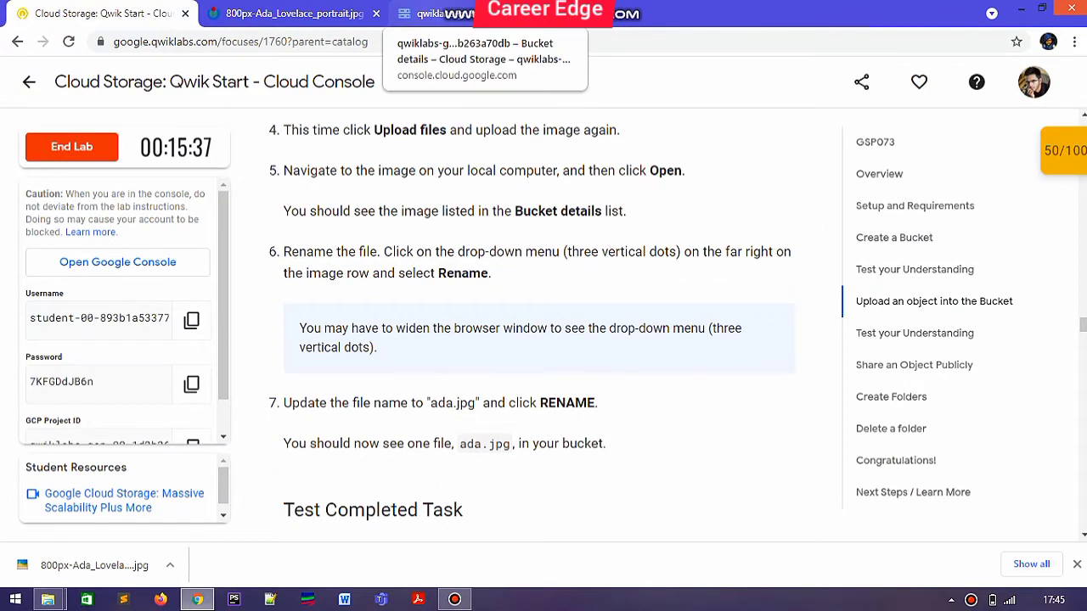
left_click(428, 13)
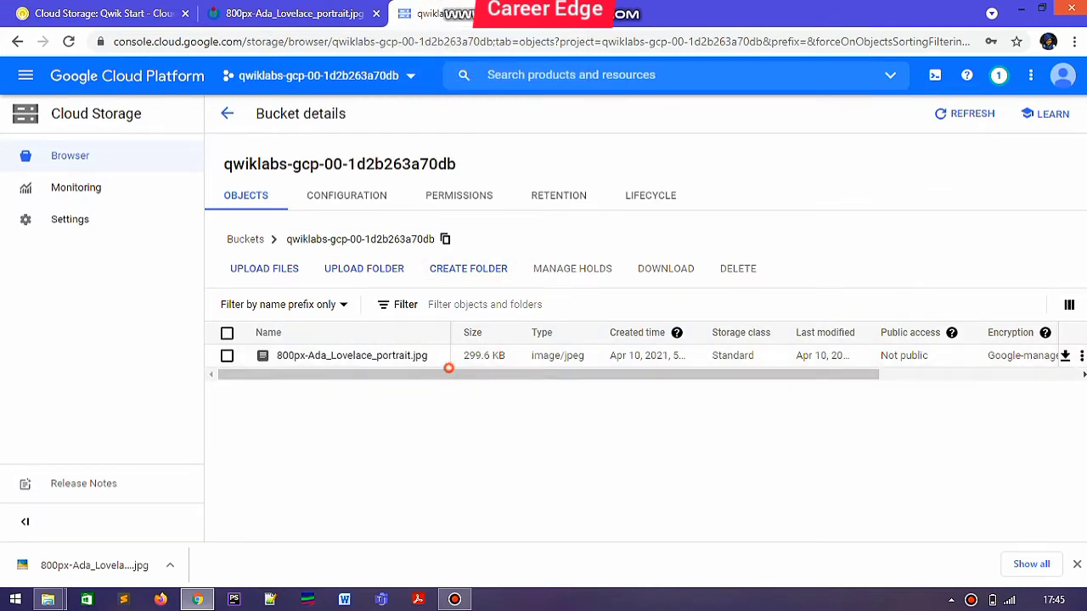
left_click_drag(448, 369, 255, 331)
left_click(443, 424)
left_click_drag(444, 373, 488, 374)
left_click_drag(588, 375, 740, 375)
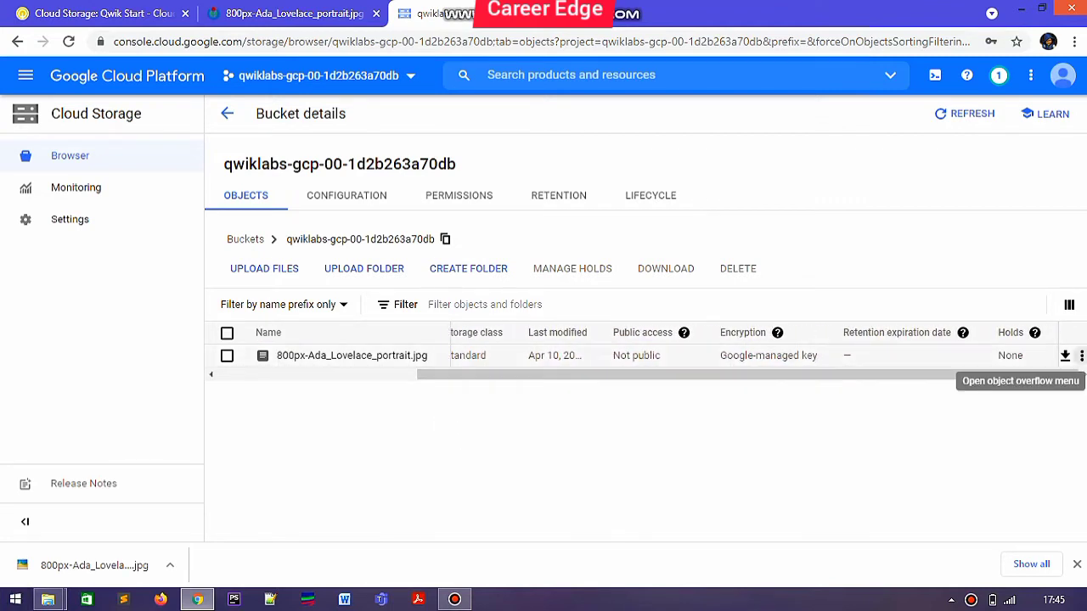
left_click(1081, 357)
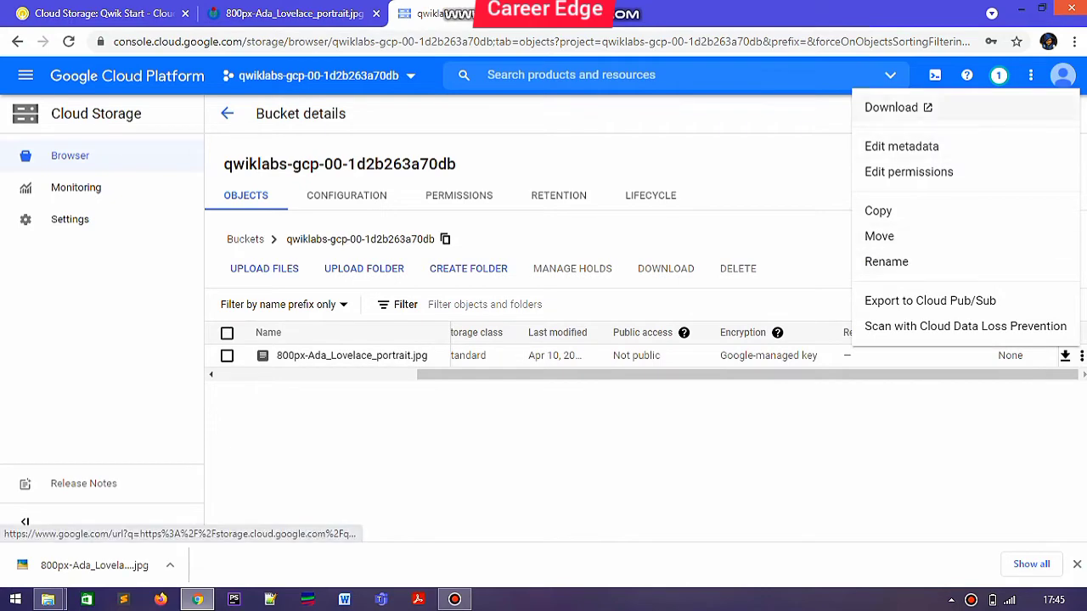
left_click(885, 261)
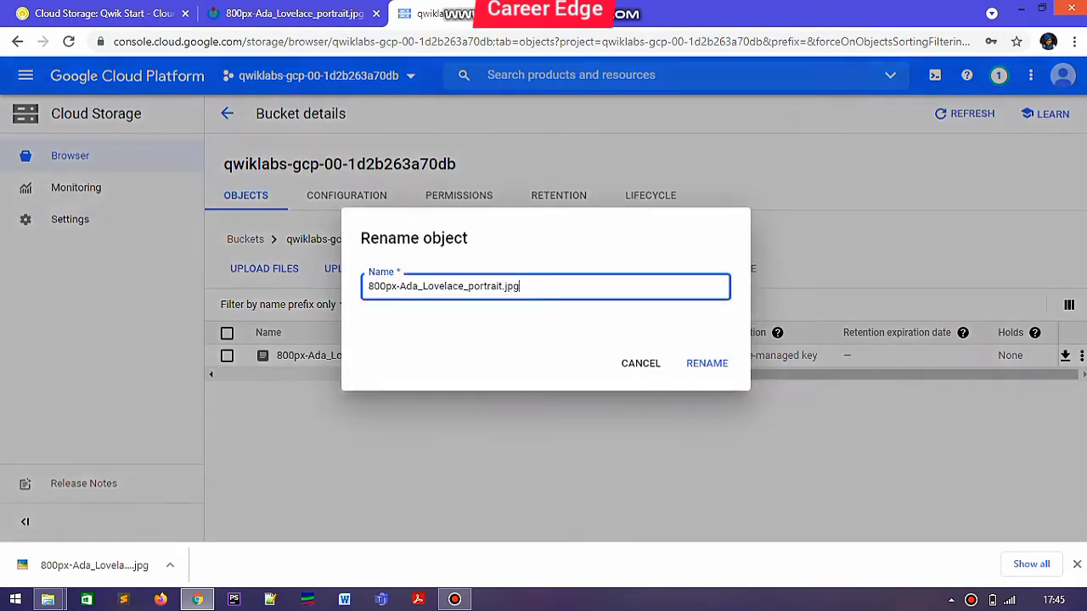
left_click(136, 13)
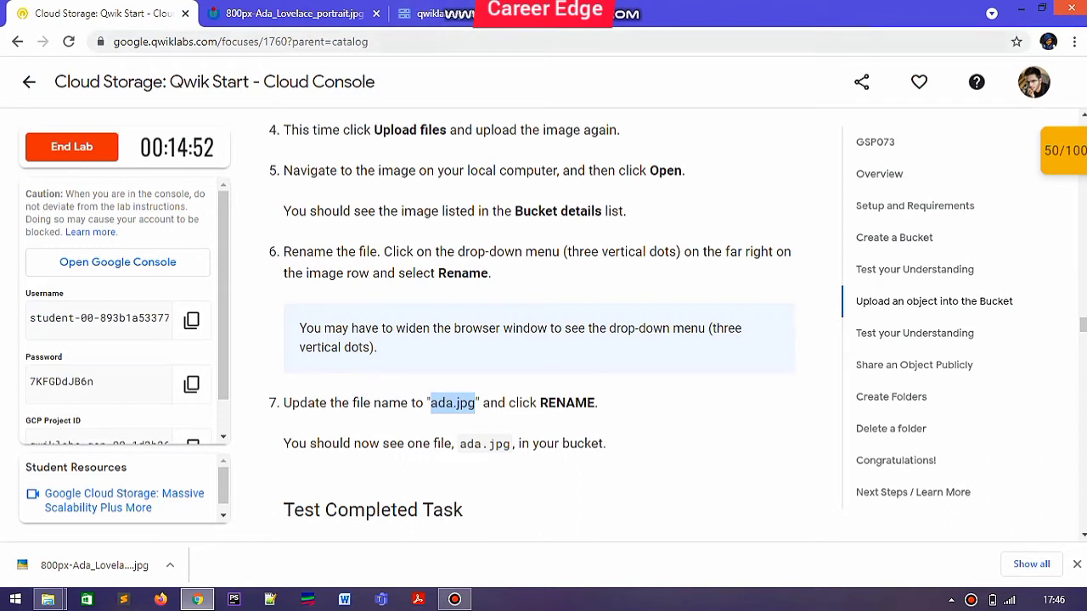
key("ctrl+3")
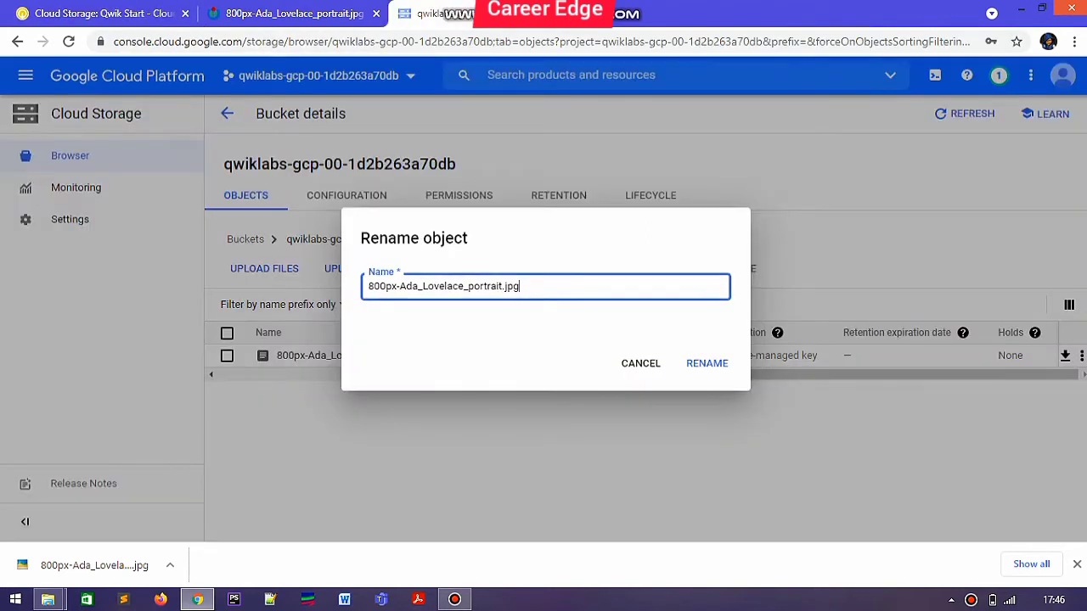
key("BackSpace")
key("BackSpace")
key("BackSpace")
key("BackSpace")
key("BackSpace")
key("BackSpace")
key("BackSpace")
key("BackSpace")
key("BackSpace")
key("BackSpace")
key("BackSpace")
key("BackSpace")
key("BackSpace")
key("BackSpace")
key("BackSpace")
key("BackSpace")
key("BackSpace")
key("BackSpace")
key("BackSpace")
key("BackSpace")
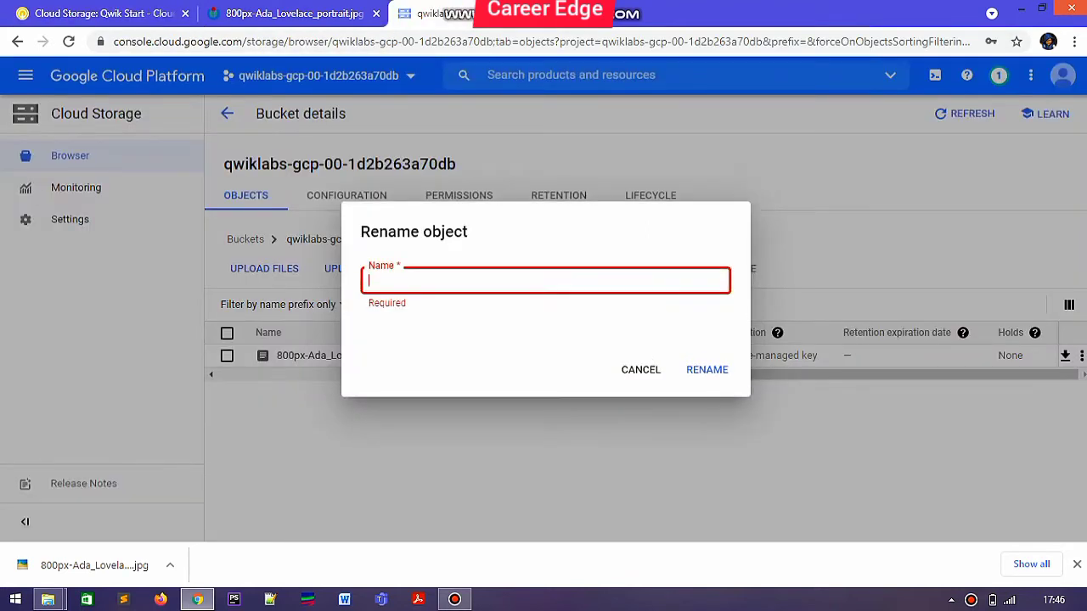
type("ada.jpg")
key("Return")
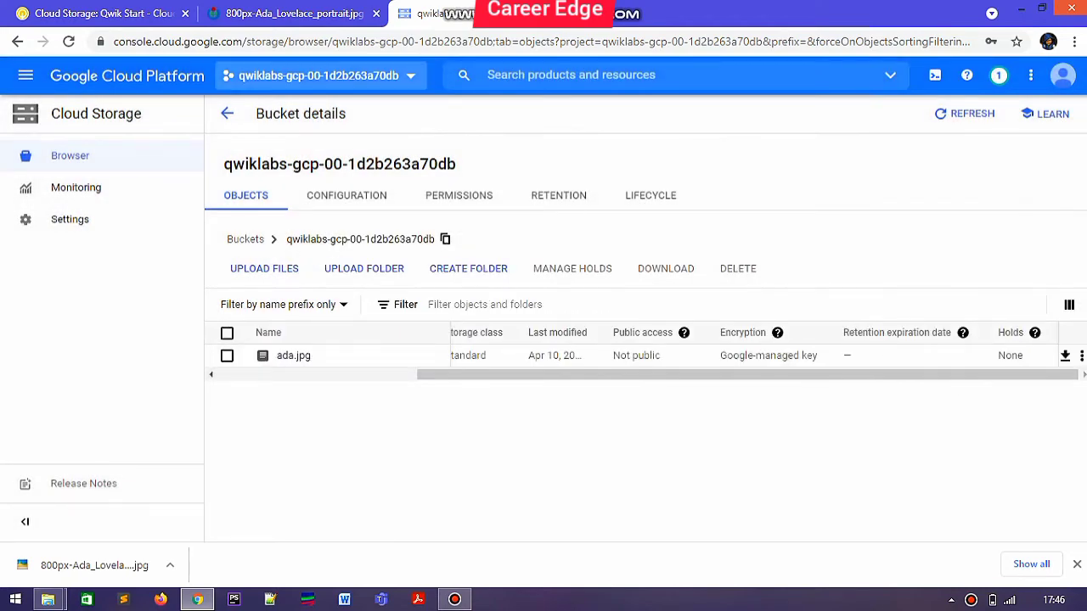
Check the lab progress for the "Upload an object into the bucket (ada.jpg)" task on the Qwiklabs page.
left_click(155, 7)
scroll(538, 324, "down", 4)
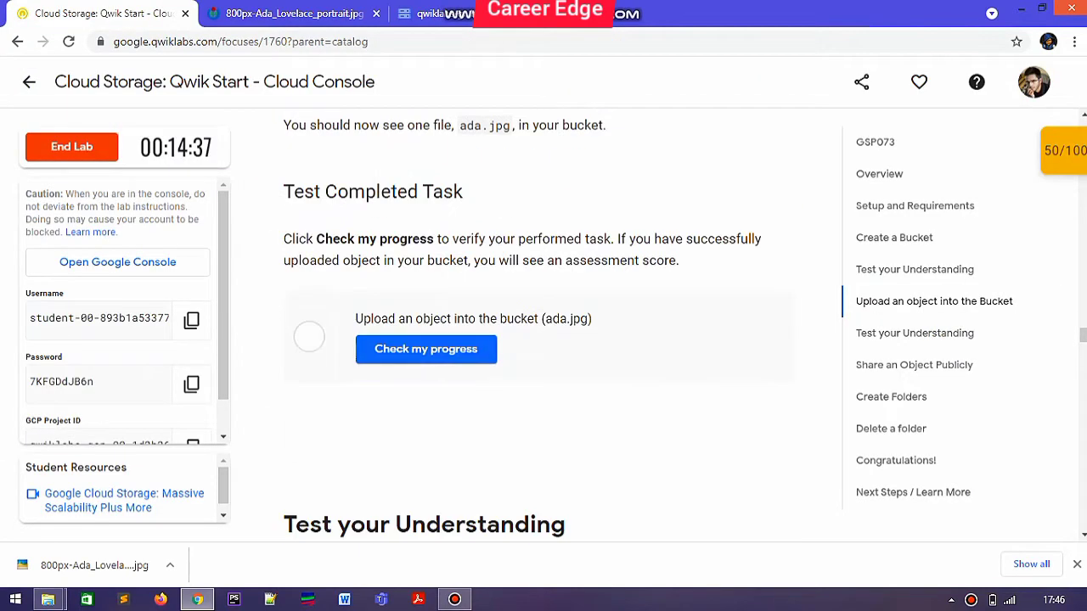
left_click(425, 348)
Answer True to the question about object names being unique only within a given bucket.
scroll(538, 340, "down", 1)
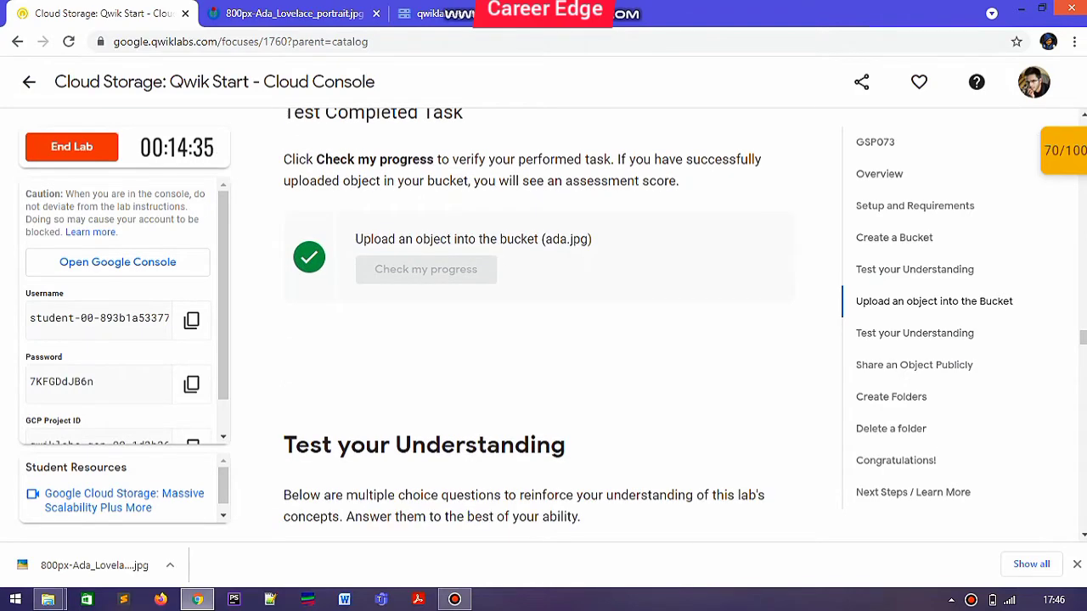
scroll(538, 340, "down", 2)
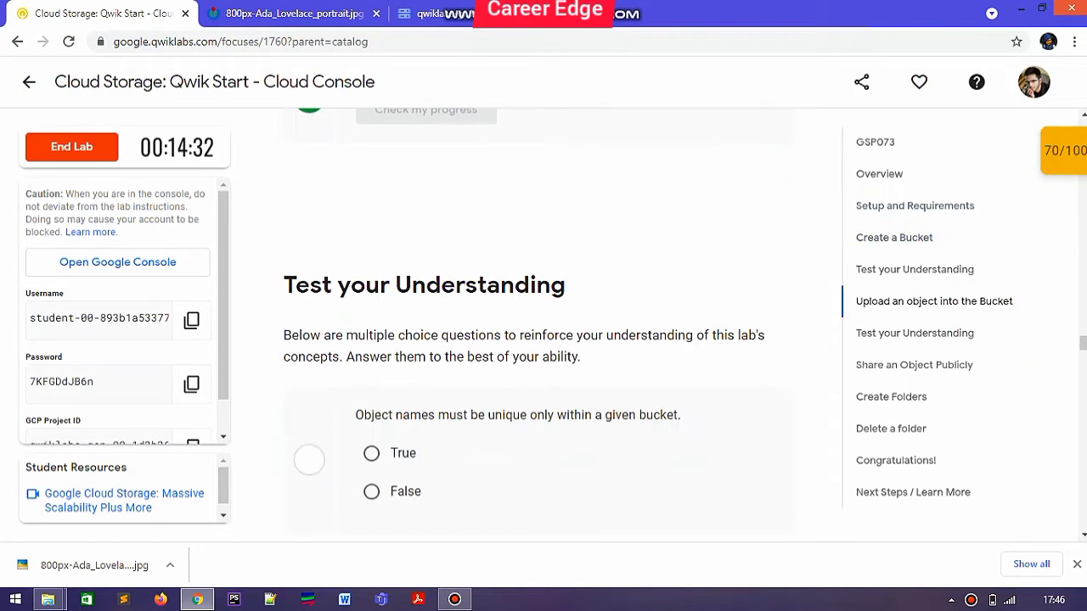
scroll(538, 339, "down", 2)
left_click(371, 295)
Read the lab's "Share an Object Publicly" instructions and open the permissions of ada.jpg for editing in the bucket.
scroll(538, 326, "down", 5)
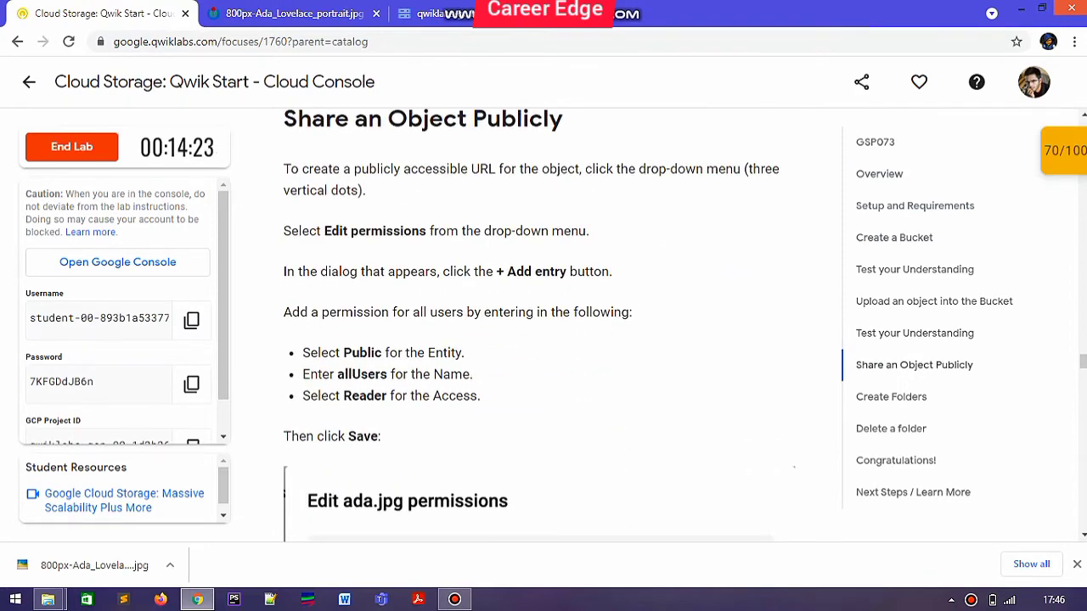
scroll(529, 323, "down", 10)
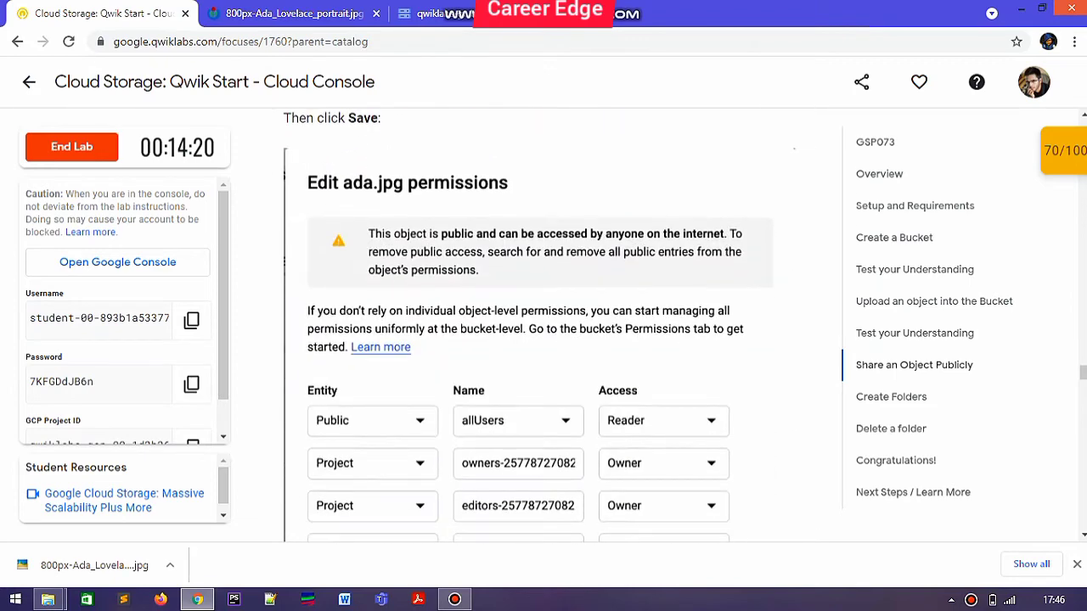
scroll(539, 322, "up", 2)
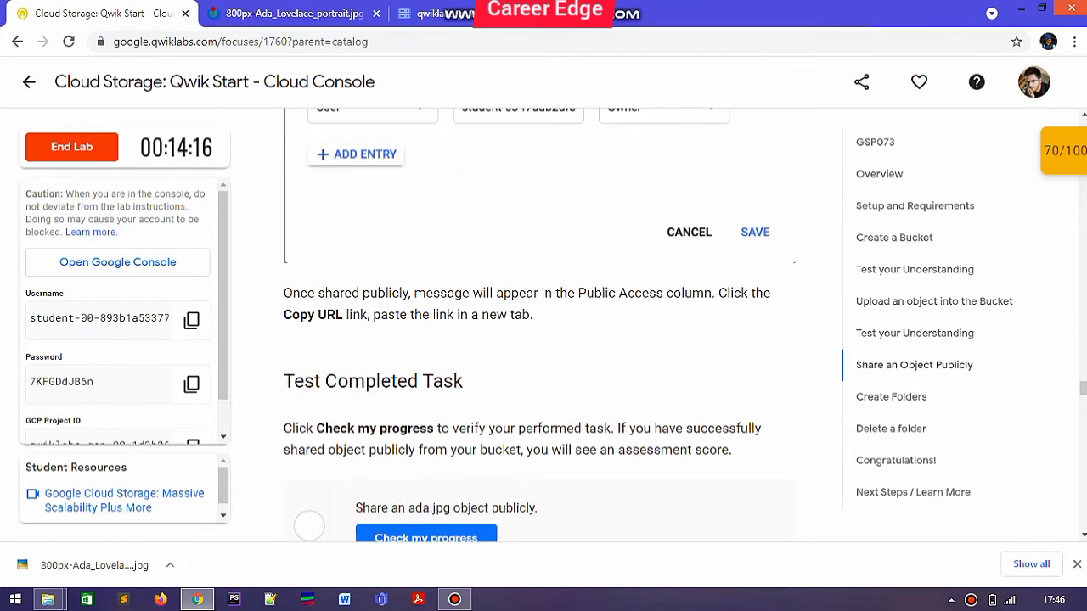
scroll(539, 323, "up", 7)
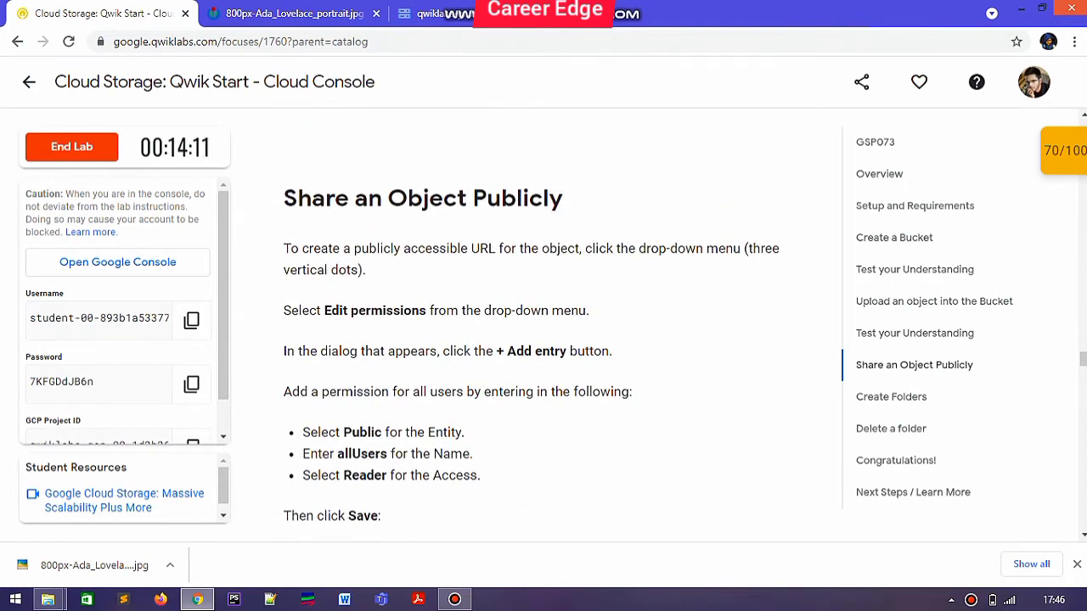
left_click(433, 13)
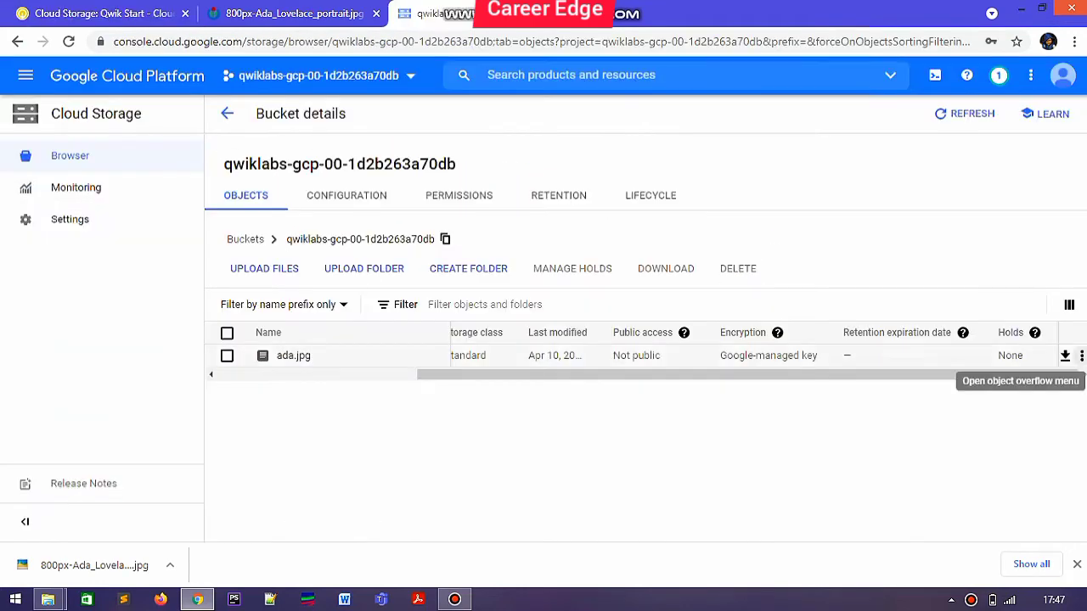
left_click(1081, 355)
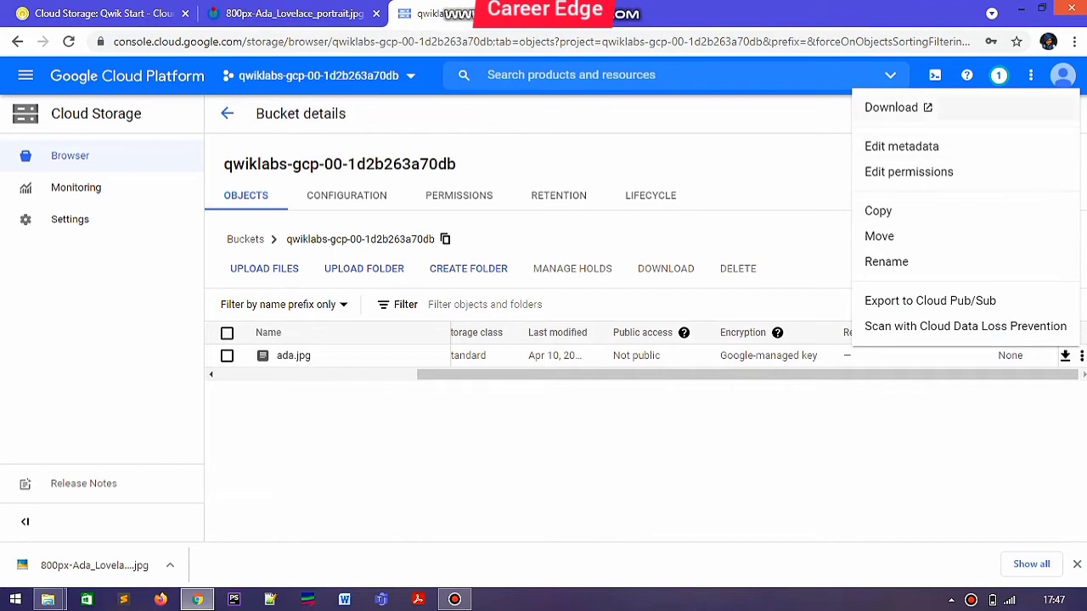
left_click(909, 171)
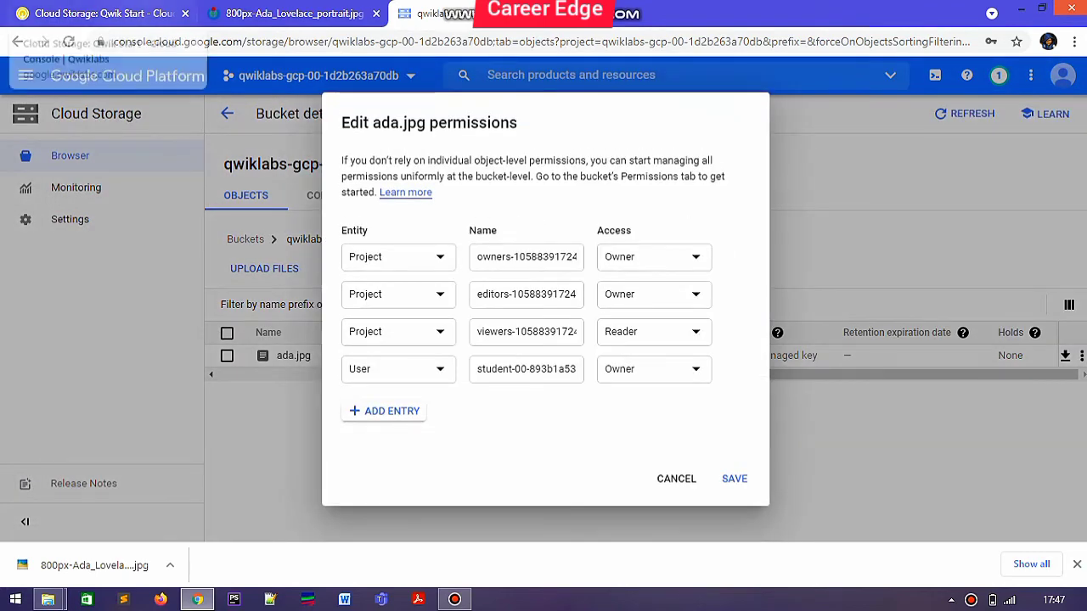
Following the lab instructions, add a permission entry for ada.jpg with entity Public, name allUsers and access Reader.
left_click(102, 13)
scroll(543, 323, "down", 2)
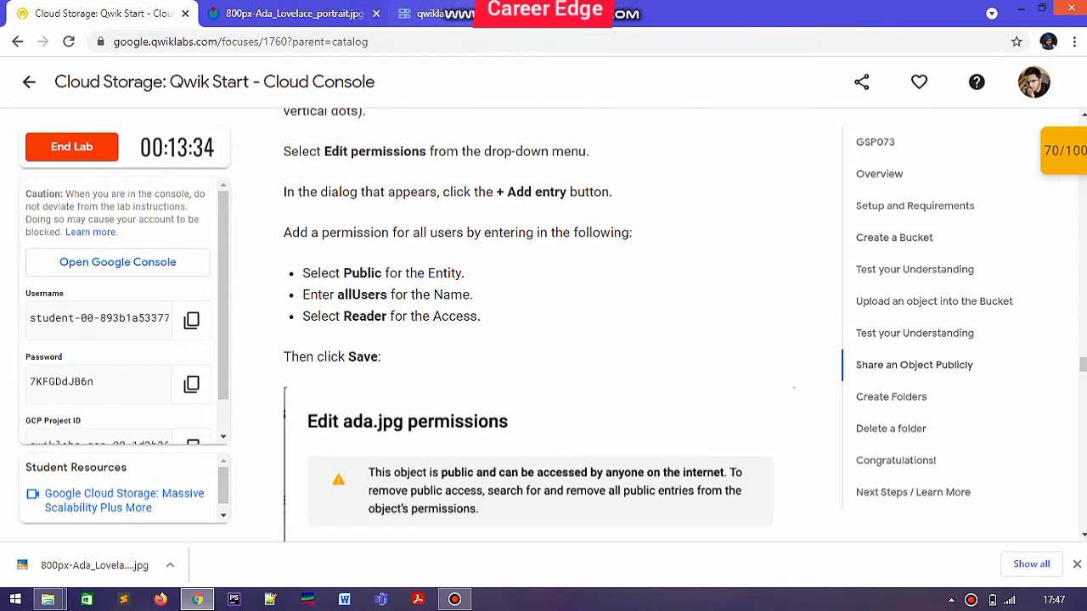
left_click(422, 12)
left_click(386, 410)
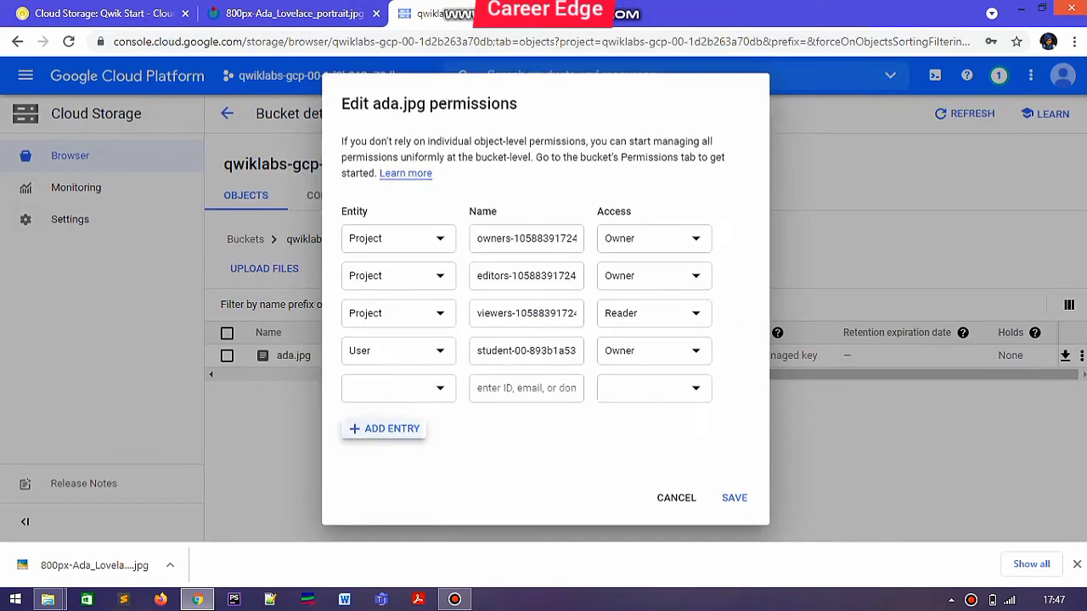
left_click(102, 13)
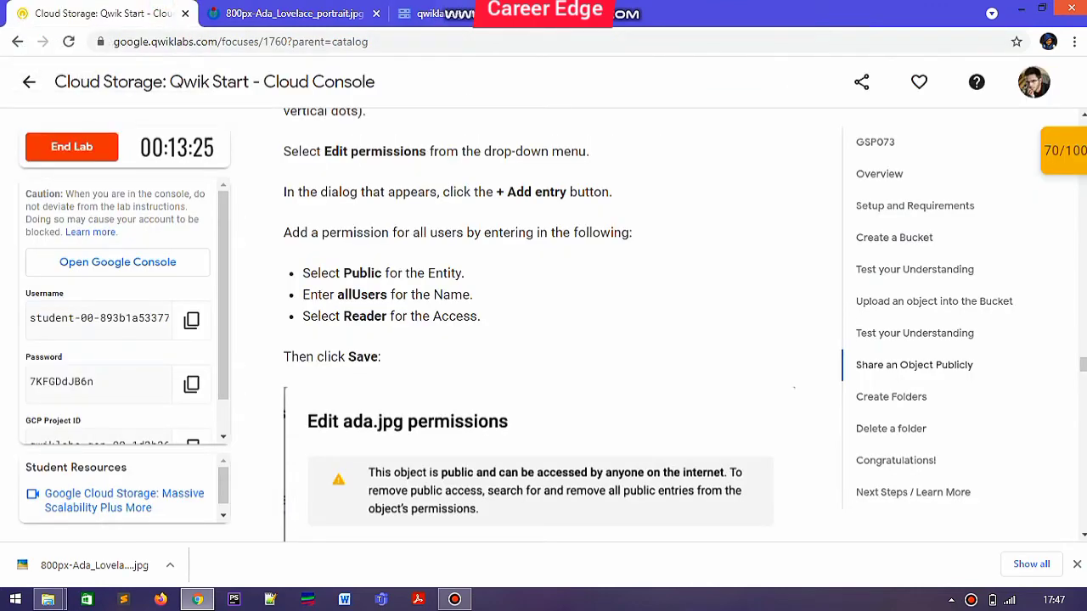
left_click(422, 13)
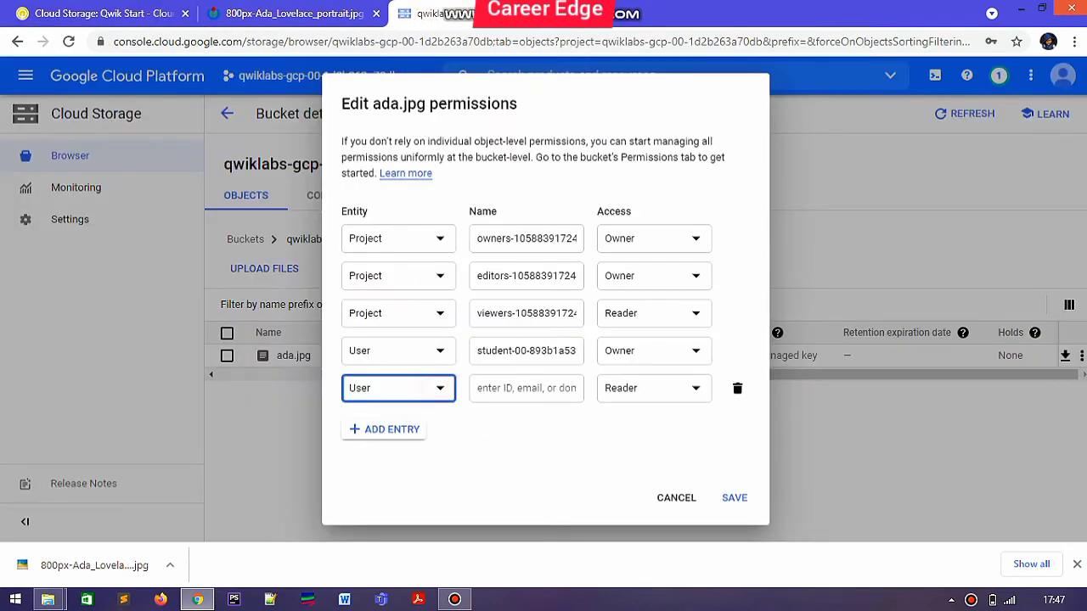
left_click(435, 388)
left_click(407, 500)
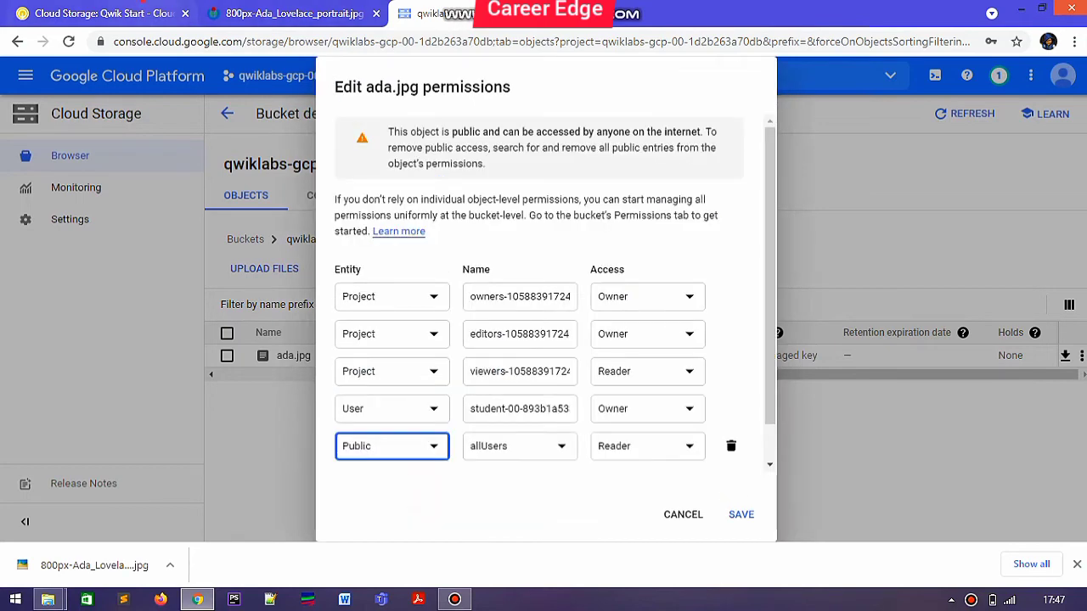
Compare the permission entries with the lab's example and save the permissions of ada.jpg.
left_click(102, 13)
scroll(526, 322, "down", 5)
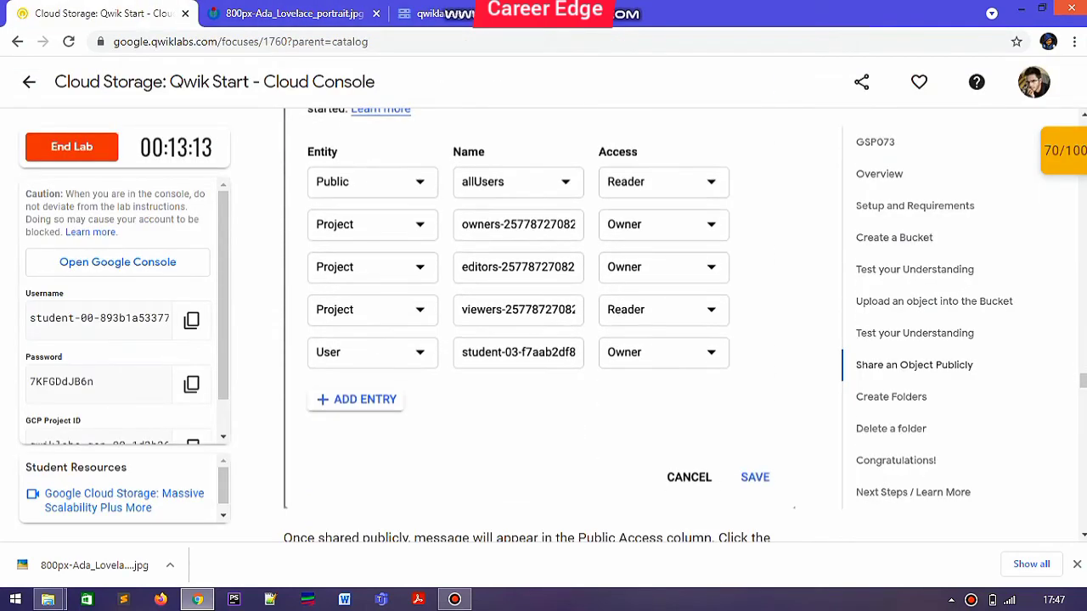
scroll(526, 323, "down", 1)
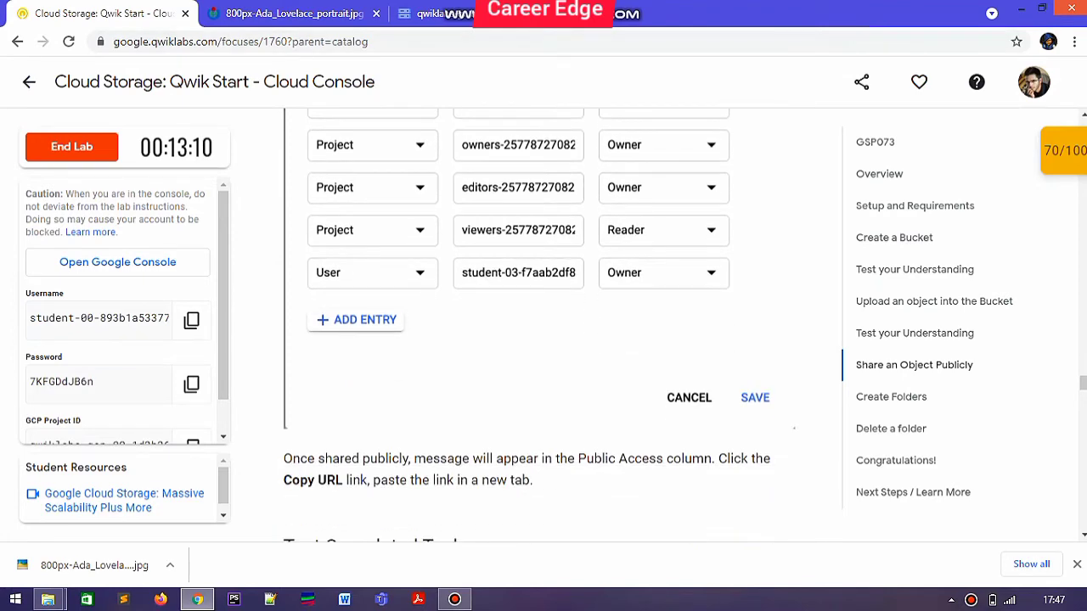
scroll(526, 323, "up", 1)
scroll(526, 323, "down", 4)
scroll(527, 322, "down", 1)
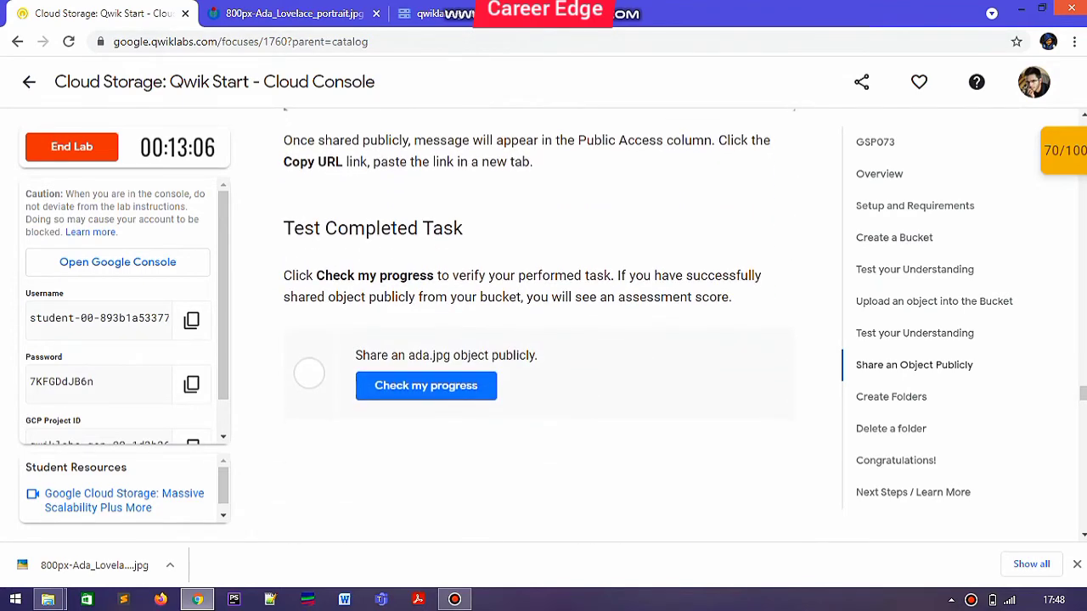
left_click(433, 13)
left_click(739, 514)
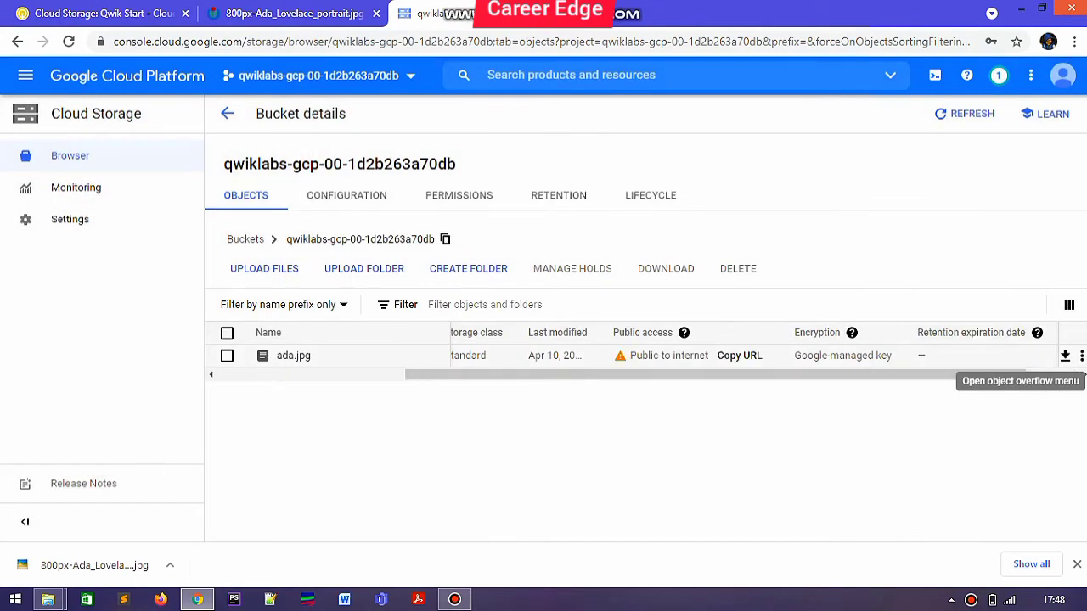
Check the lab progress for the "Share an ada.jpg object publicly" task and review the scores in the checkpoints overview.
left_click(101, 13)
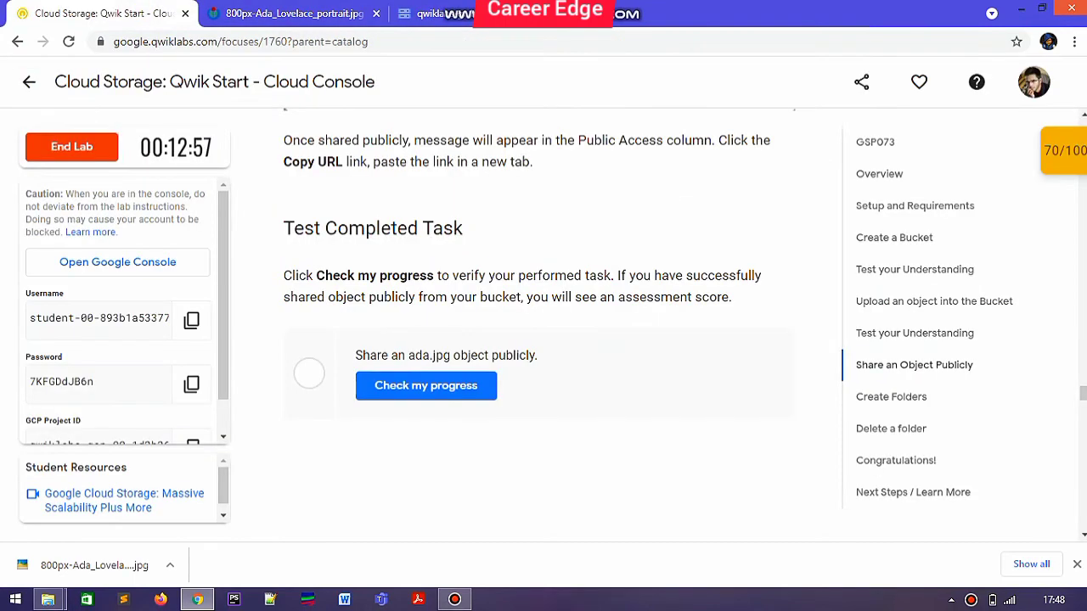
left_click(426, 386)
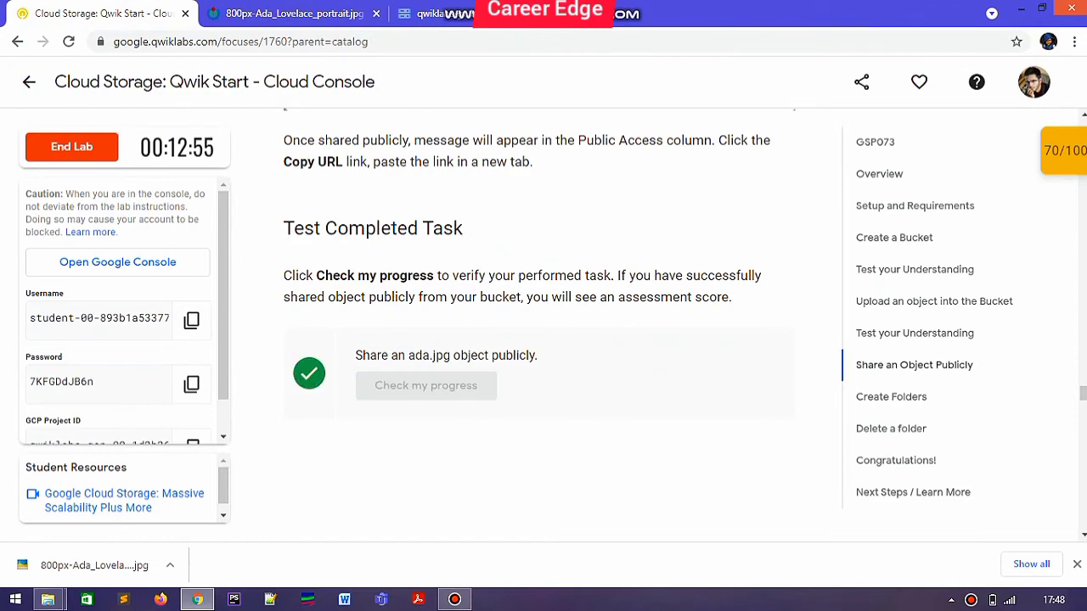
left_click(1061, 150)
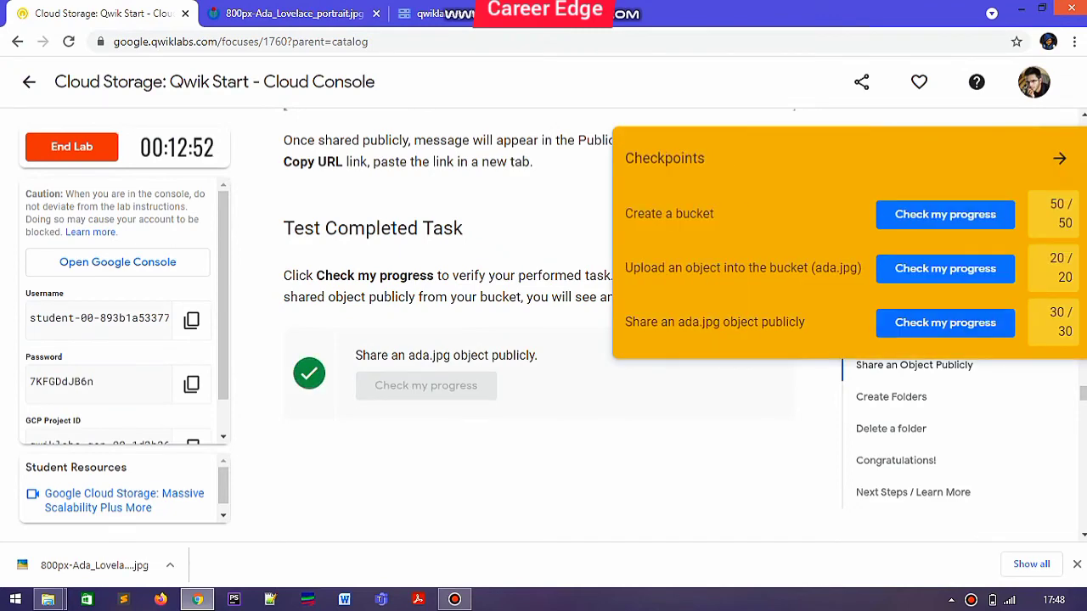
left_click(1046, 167)
Skip the remaining lab sections, end the lab and submit a five-star satisfaction rating without a comment.
scroll(539, 325, "down", 20)
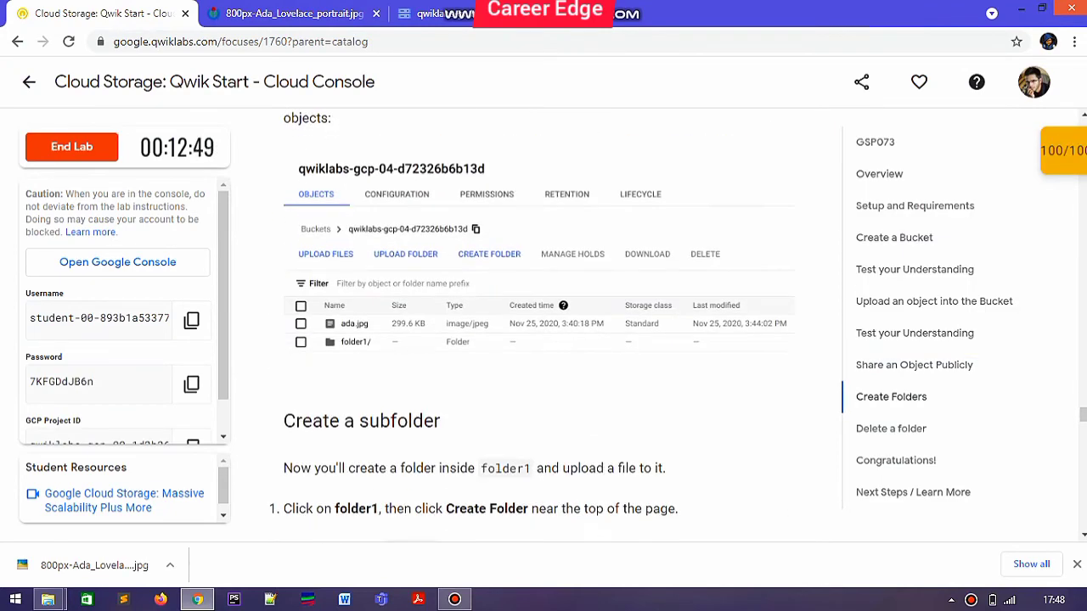
scroll(538, 325, "down", 11)
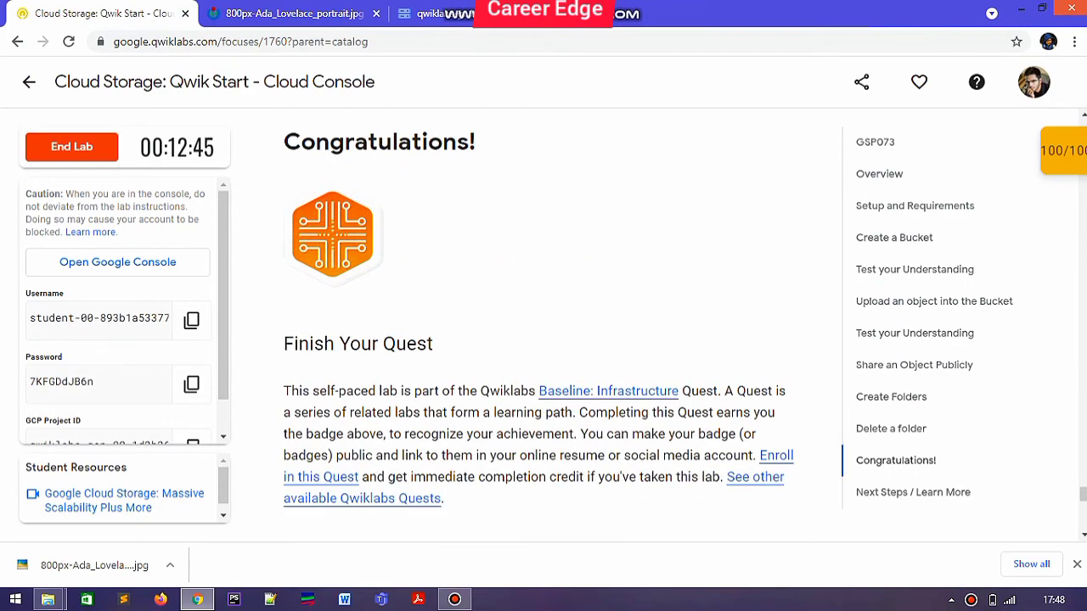
left_click(71, 146)
left_click(604, 181)
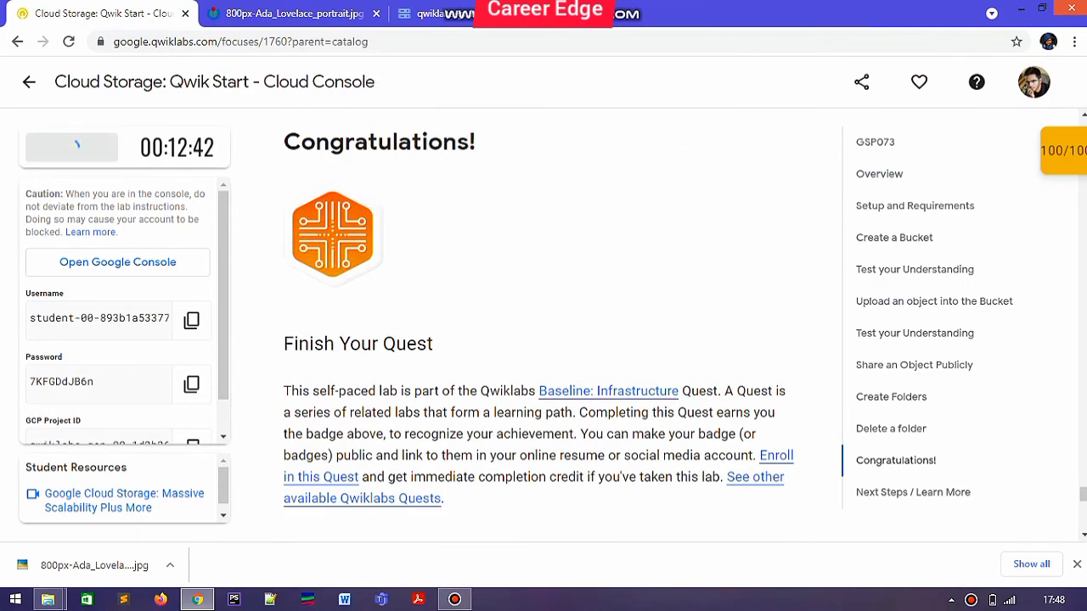
left_click(560, 244)
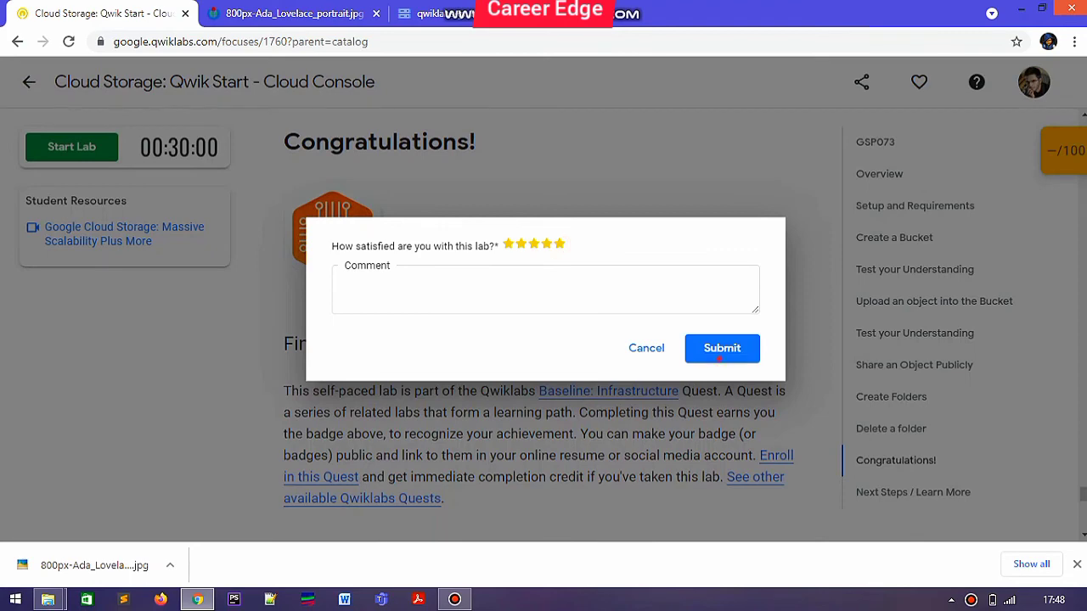
left_click(722, 347)
Return to the Baseline: Infrastructure quest page and examine the lab completion marks in the Quest Outline.
left_click(29, 82)
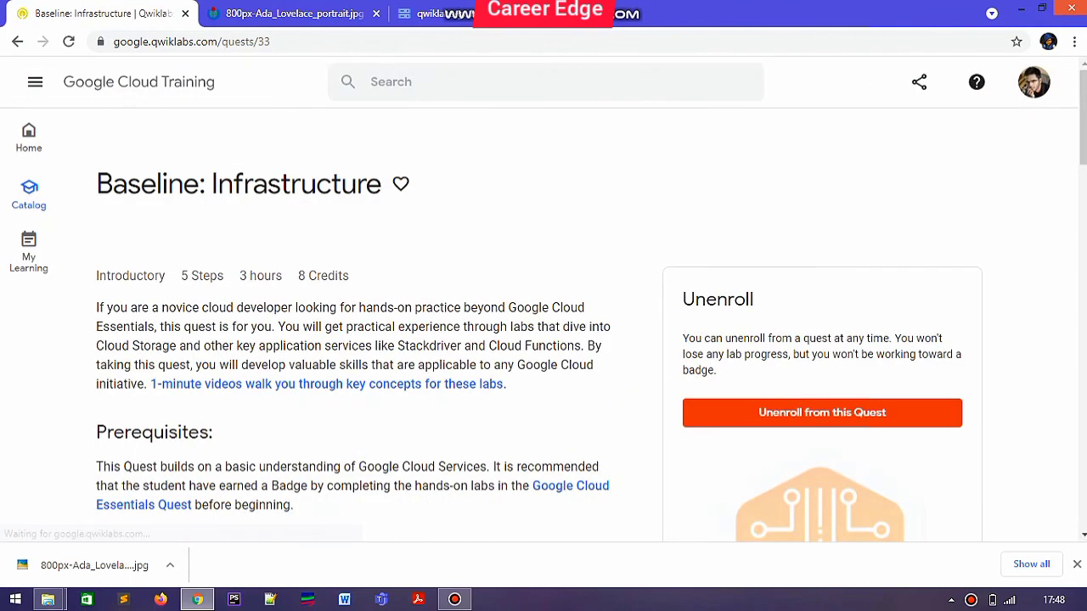
scroll(509, 414, "down", 5)
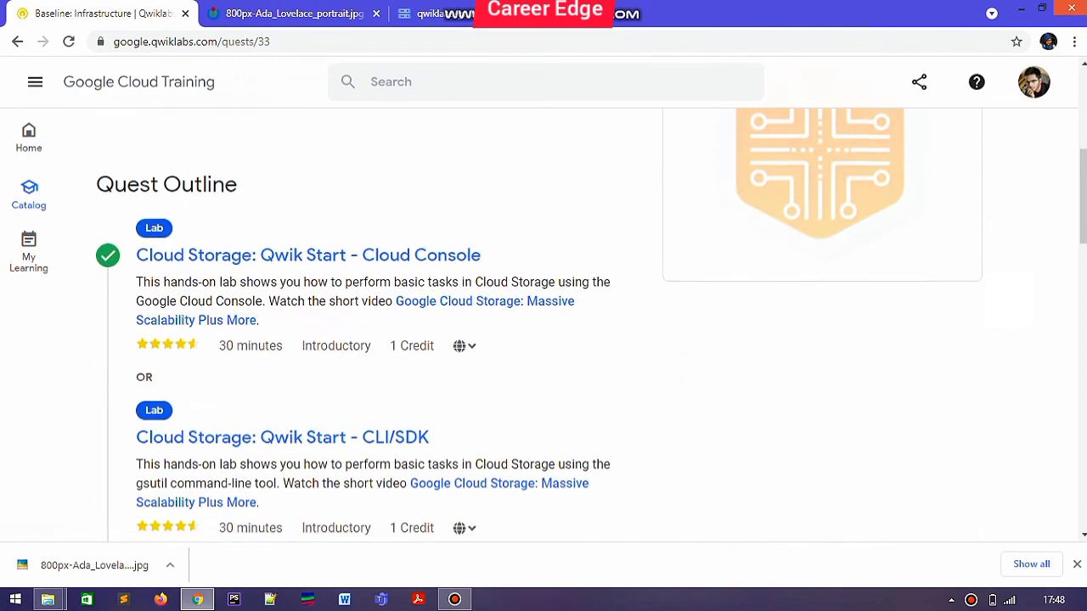
scroll(510, 414, "down", 3)
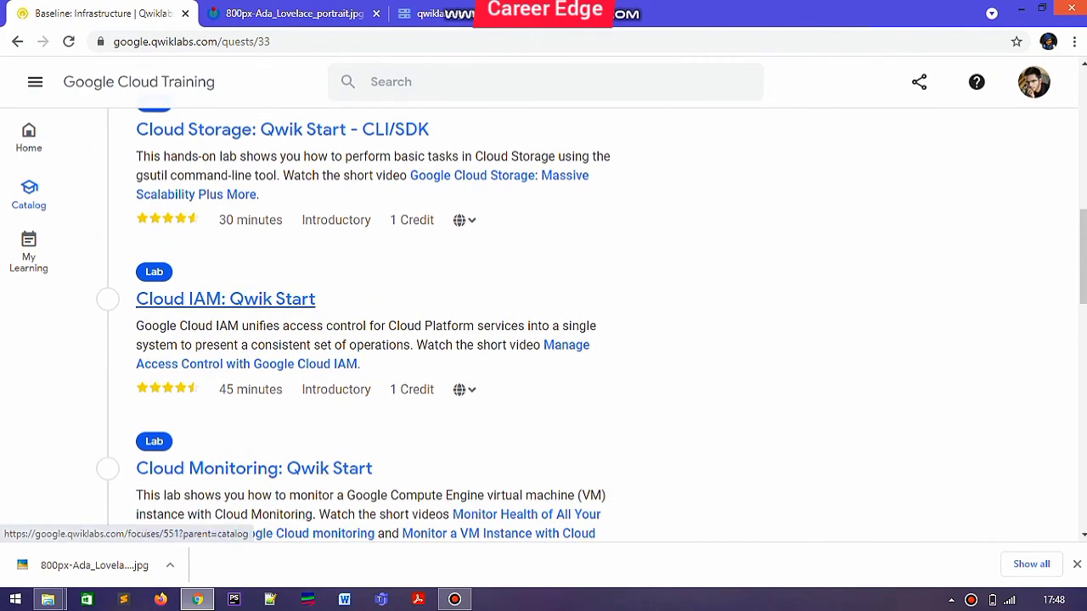